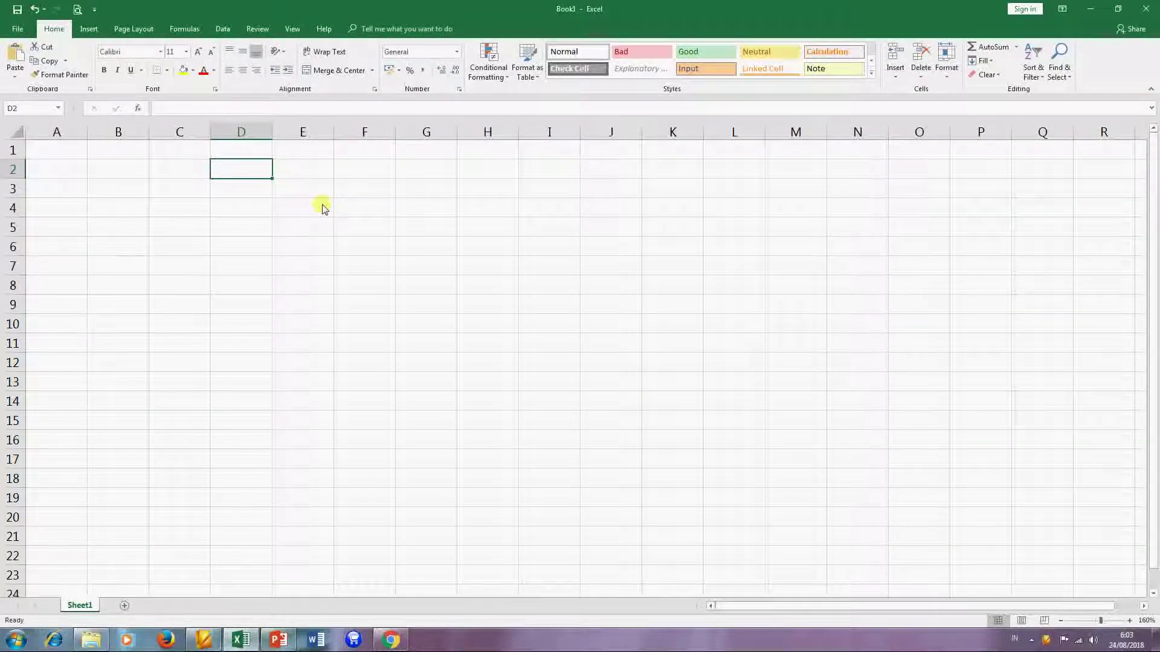
- Enter the function names COUNT, COUNTA and COUNTIF down column D, in D2 to D4
{"action": "type", "text": "CO"}
{"action": "type", "text": "UNT"}
{"action": "key", "text": "Return"}
{"action": "type", "text": "COU"}
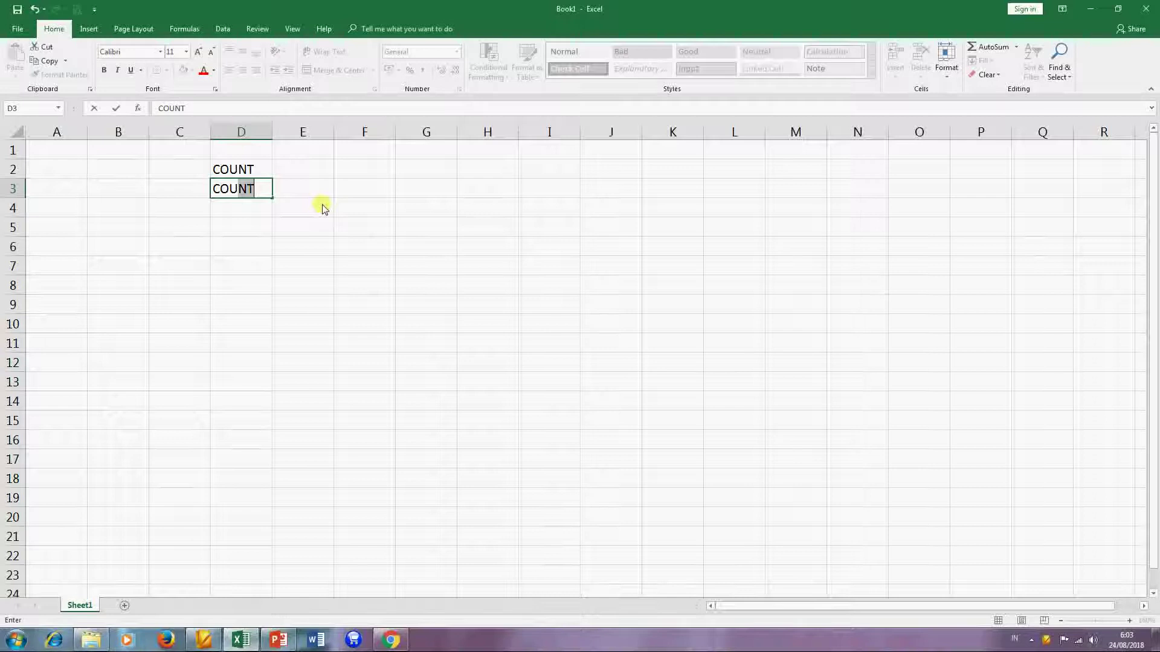
{"action": "type", "text": "NTA"}
{"action": "key", "text": "Return"}
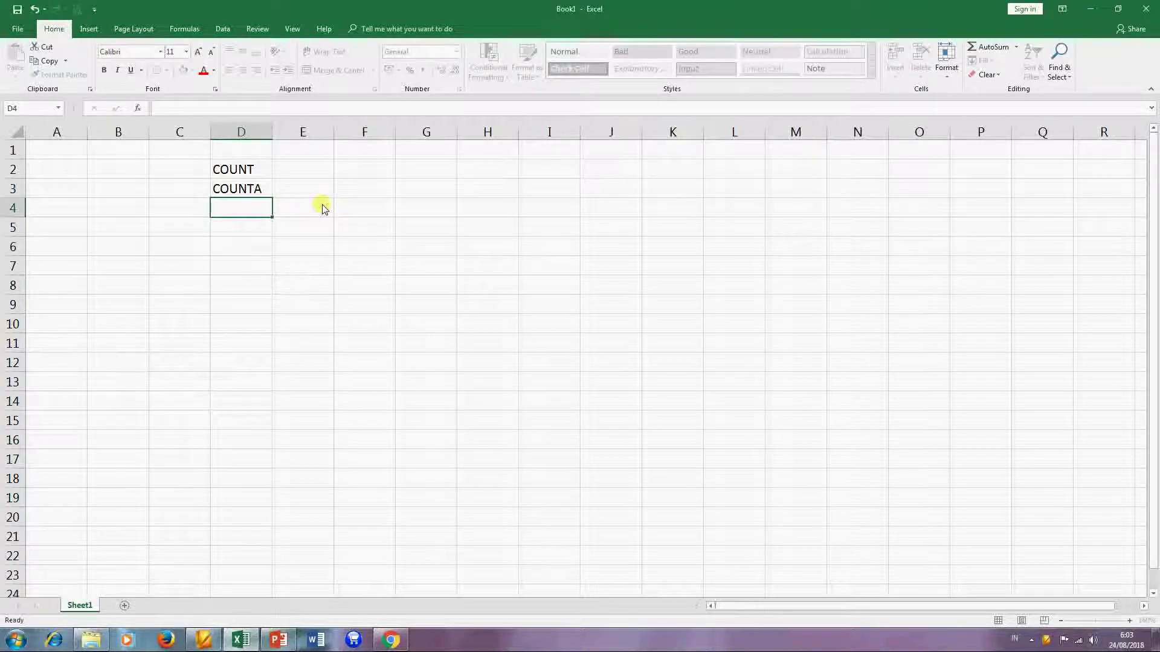
{"action": "type", "text": "COUNTIF"}
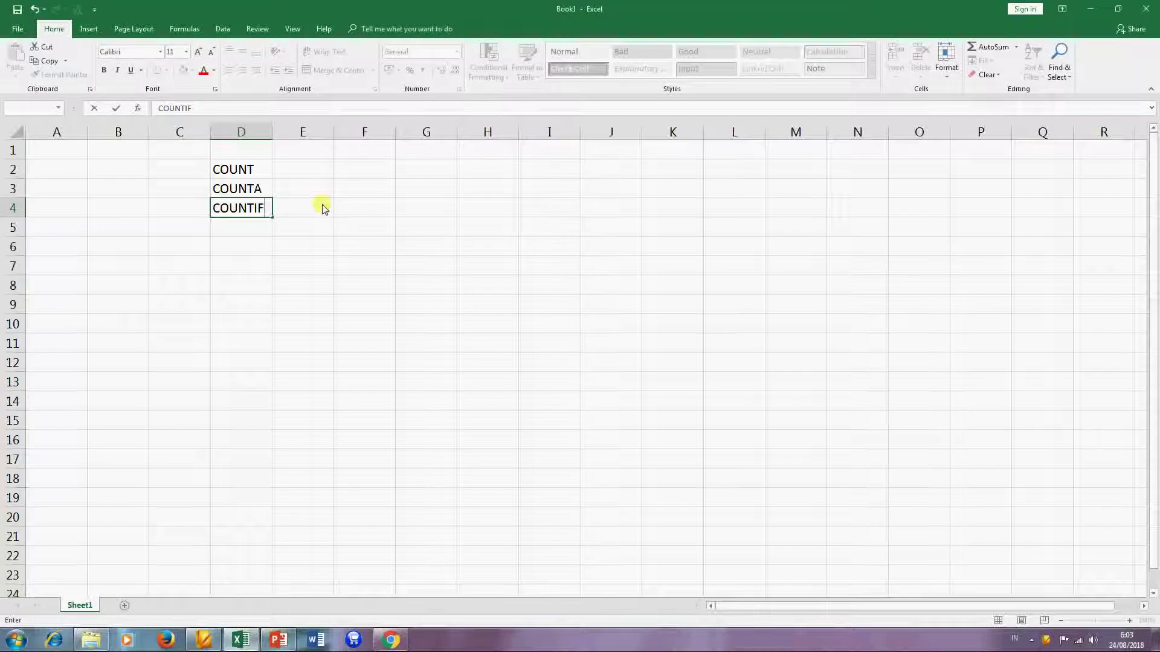
{"action": "key", "text": "Return"}
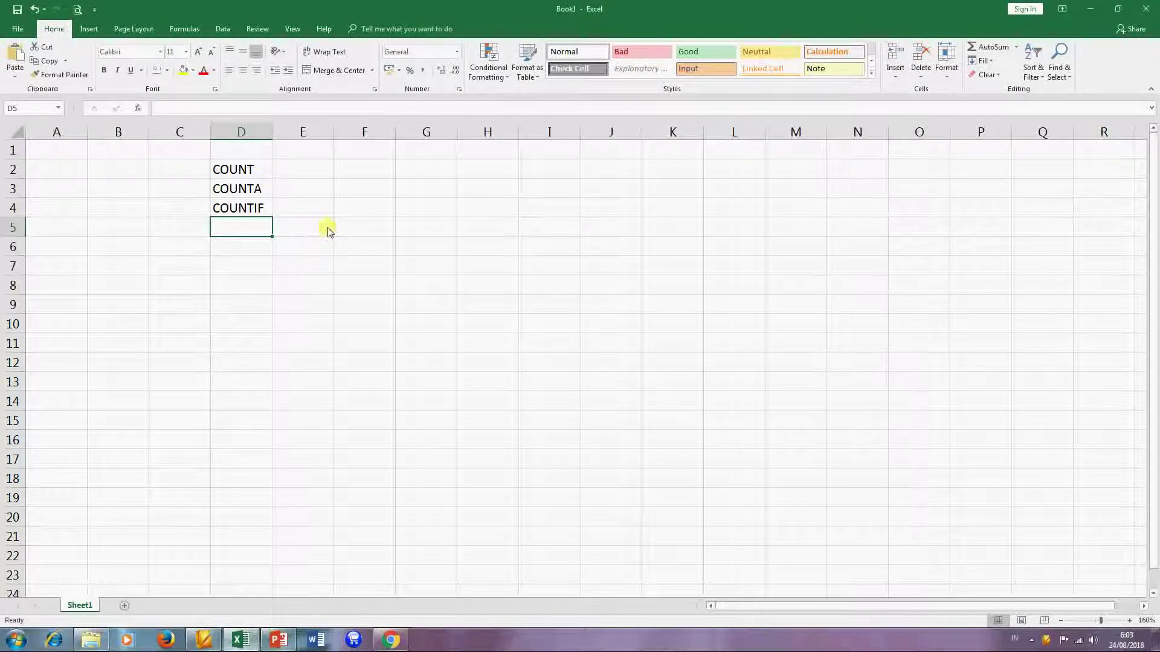
- Enter the seed values 1 and 2 in F3 and F4
{"action": "left_click", "coordinate": [252, 206]}
{"action": "left_click", "coordinate": [258, 171]}
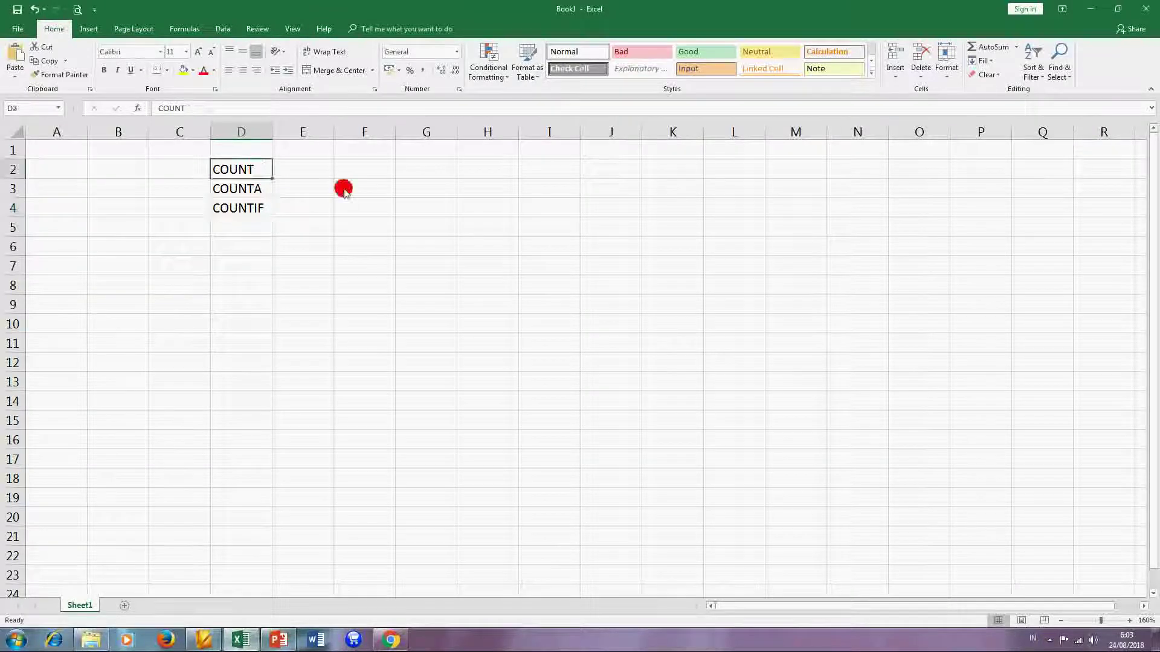
{"action": "left_click", "coordinate": [361, 189]}
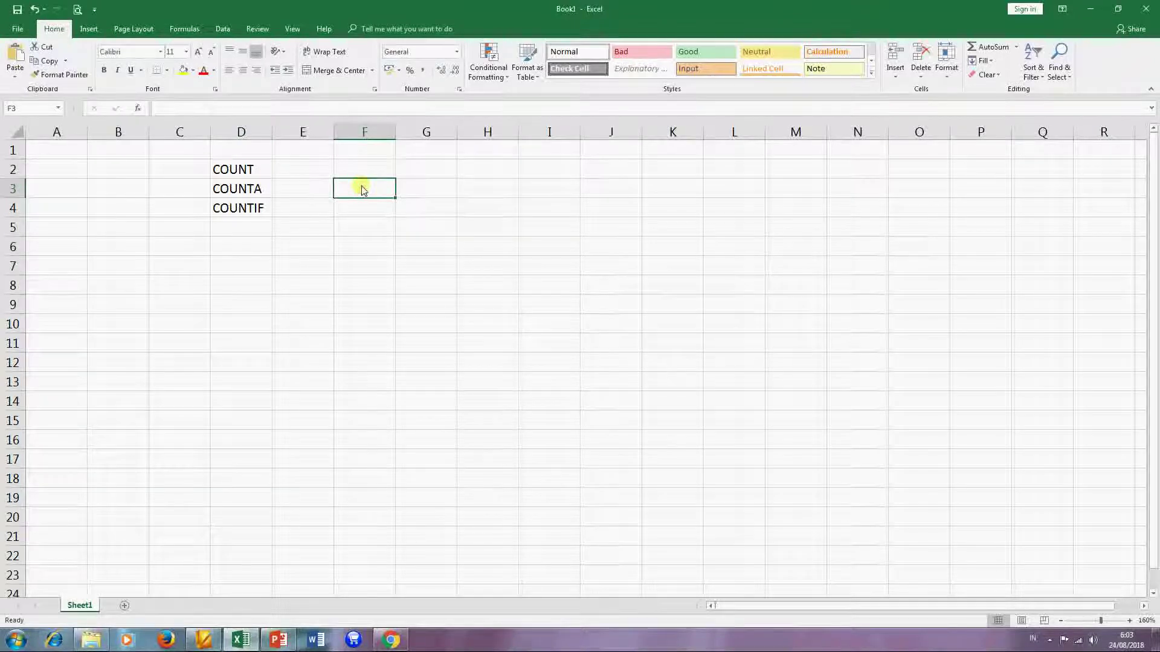
{"action": "type", "text": "1"}
{"action": "key", "text": "Return"}
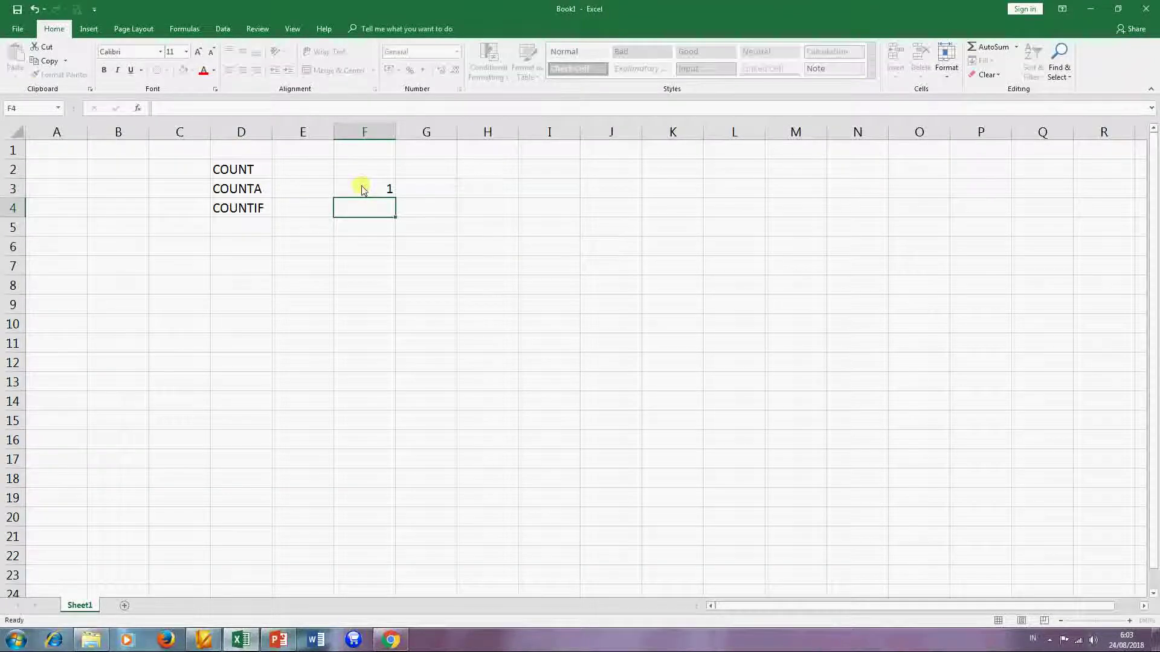
{"action": "type", "text": "2"}
{"action": "key", "text": "Return"}
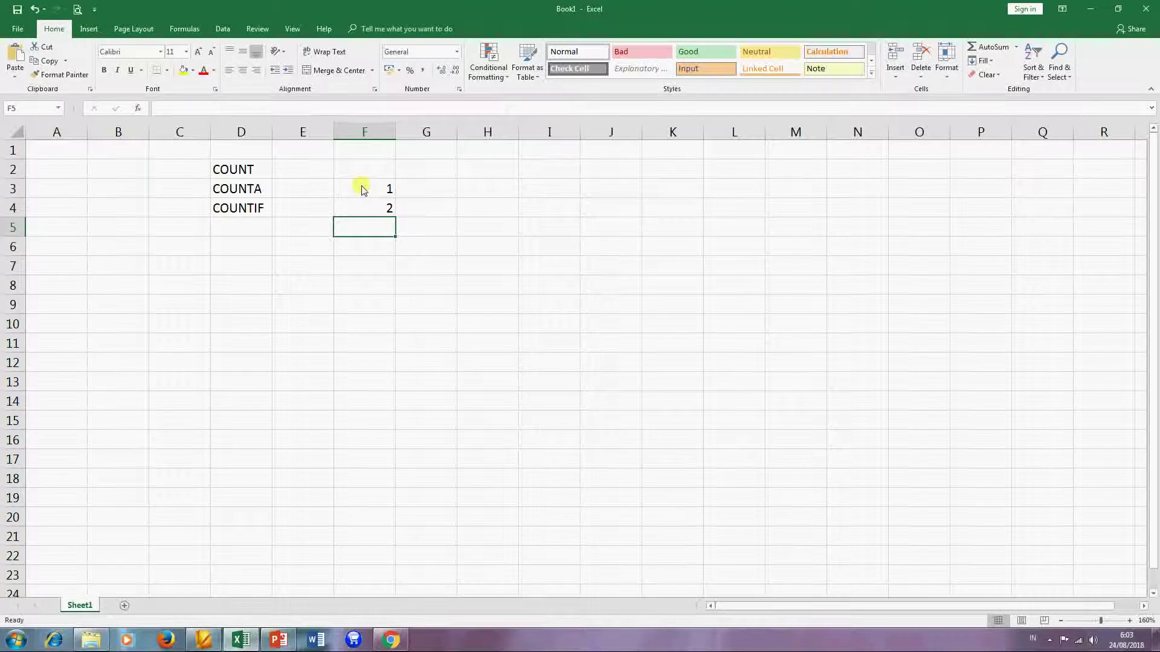
- Extend the series to 20 numbers and shift it to span F2:F21
{"action": "mouse_move", "coordinate": [384, 189]}
{"action": "left_mouse_down"}
{"action": "mouse_move", "coordinate": [384, 226]}
{"action": "mouse_move", "coordinate": [394, 210]}
{"action": "mouse_move", "coordinate": [387, 547]}
{"action": "left_mouse_up"}
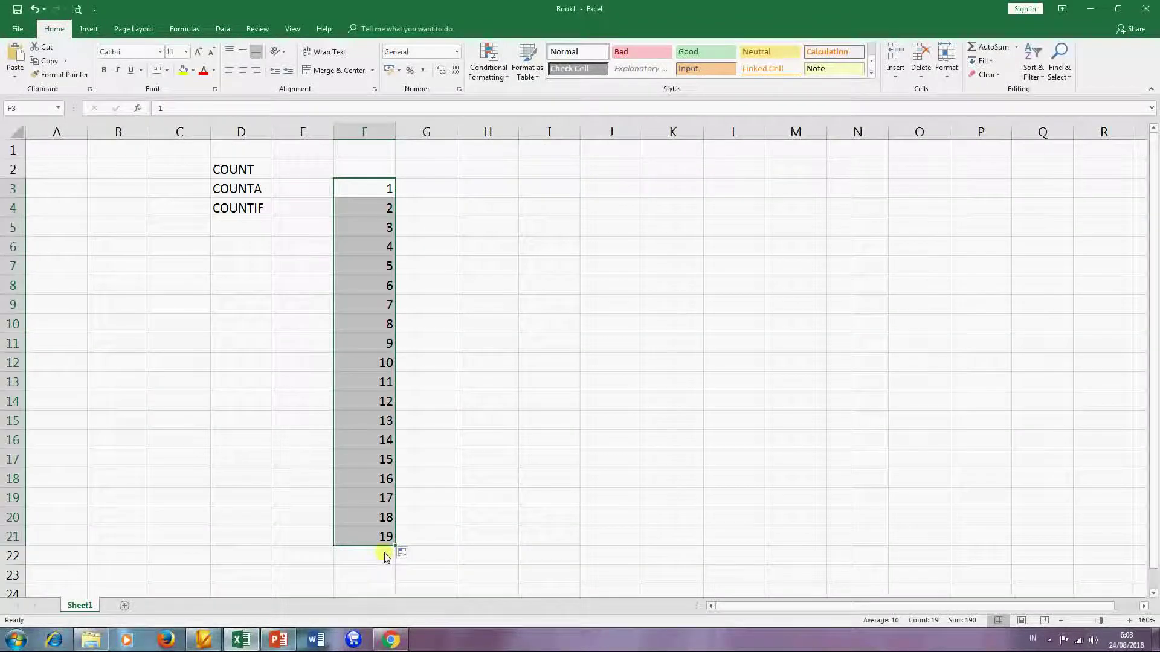
{"action": "left_click_drag", "start_coordinate": [396, 546], "coordinate": [395, 559]}
{"action": "left_click_drag", "start_coordinate": [352, 188], "coordinate": [391, 211]}
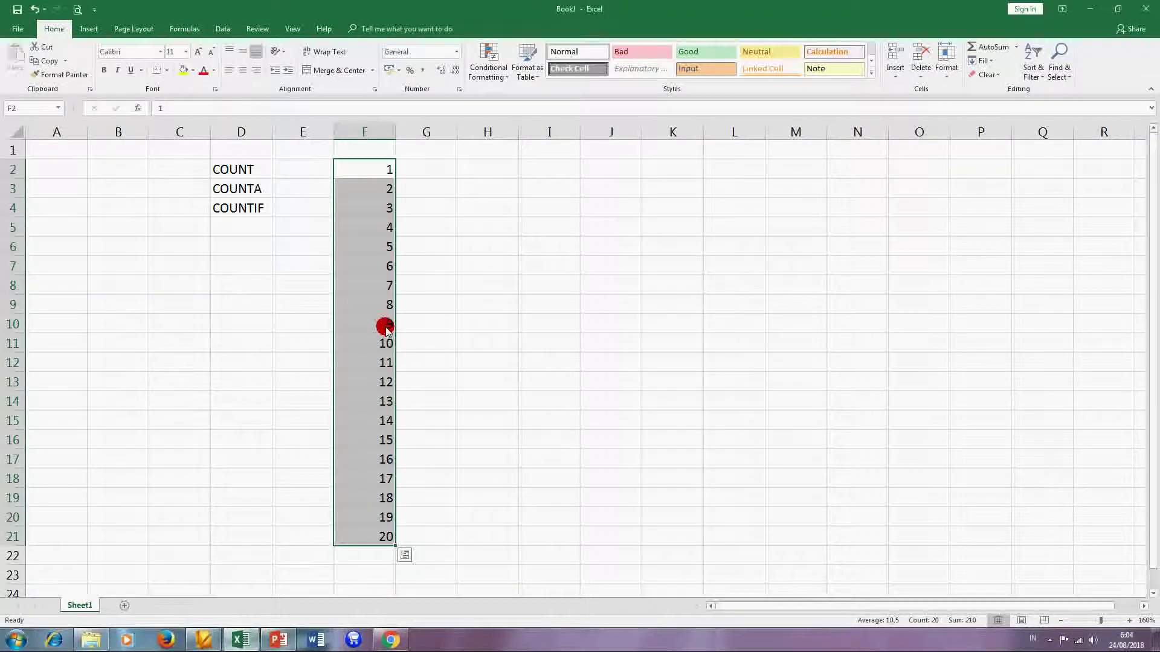
{"action": "left_click", "coordinate": [448, 293]}
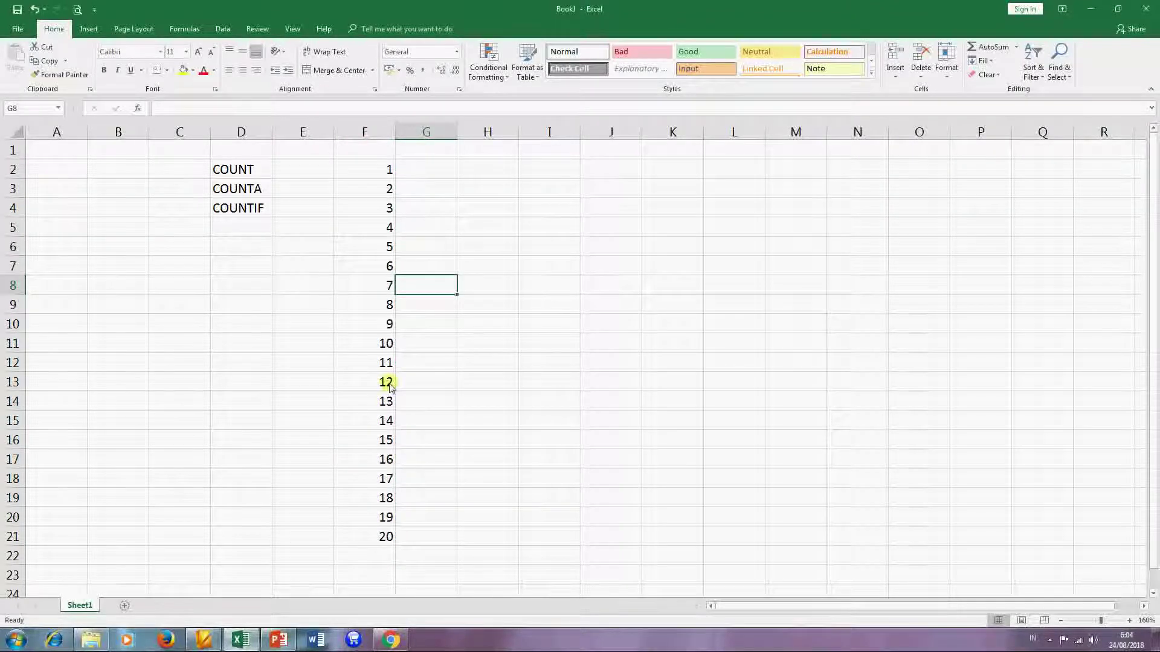
- Replace the numbers with L in F8, P in F11 and P in F15
{"action": "left_click", "coordinate": [384, 287]}
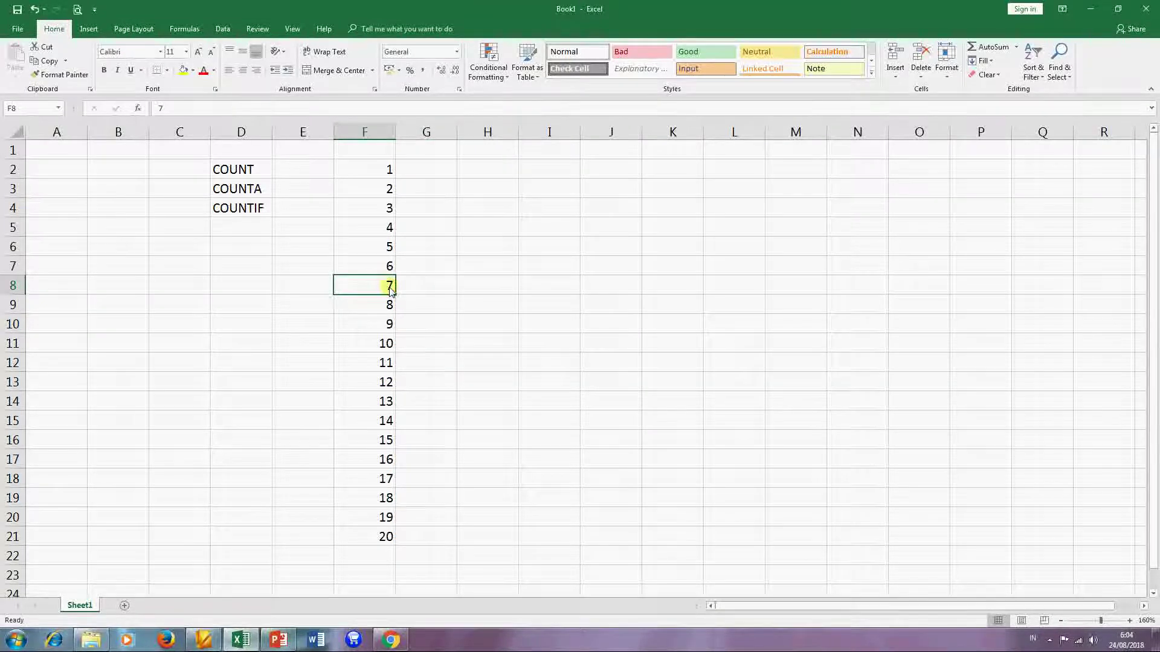
{"action": "type", "text": "L"}
{"action": "key", "text": "Return"}
{"action": "key", "text": "Return"}
{"action": "key", "text": "Return"}
{"action": "type", "text": "P"}
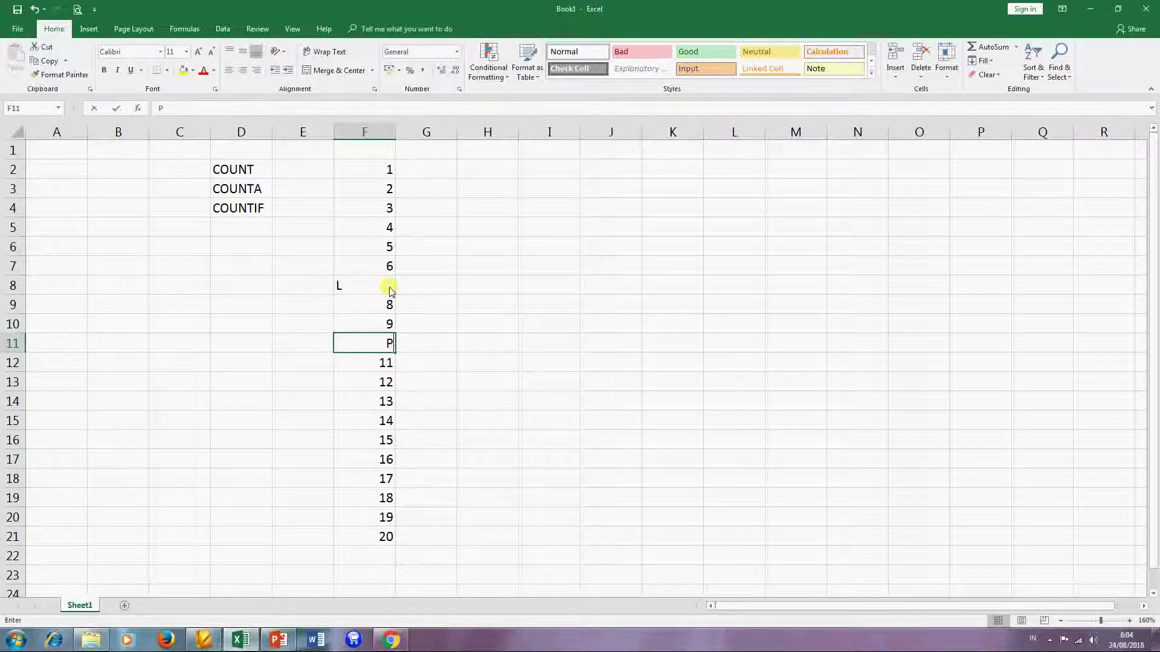
{"action": "key", "text": "Return"}
{"action": "key", "text": "Return"}
{"action": "key", "text": "Return"}
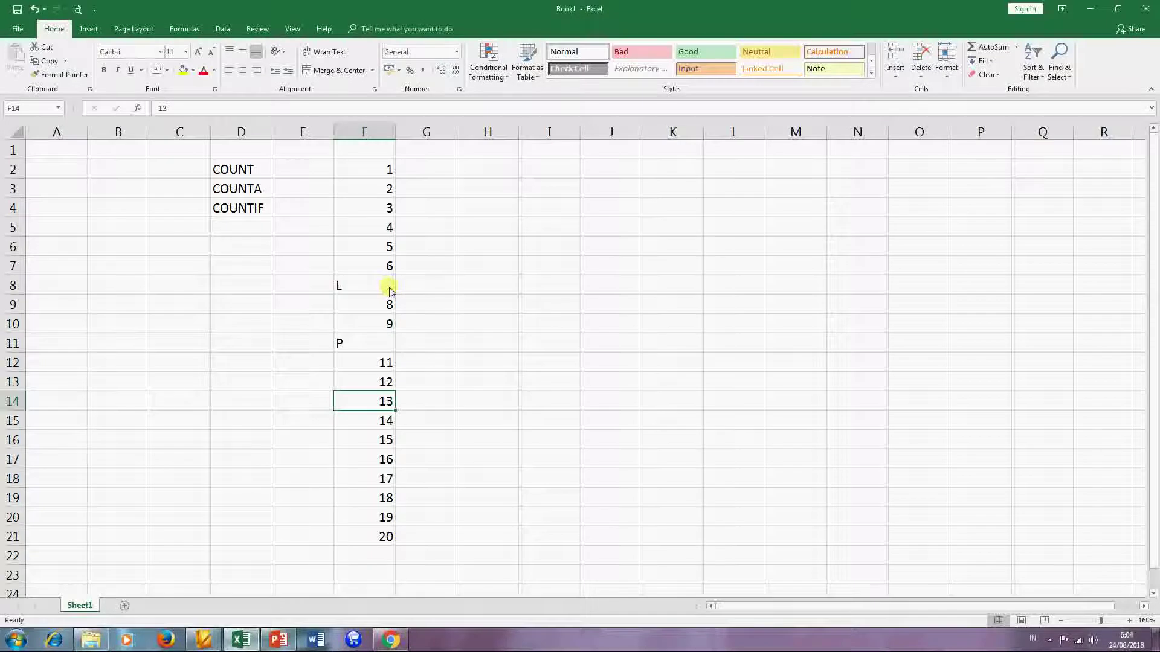
{"action": "key", "text": "Return"}
{"action": "type", "text": "P"}
{"action": "key", "text": "Return"}
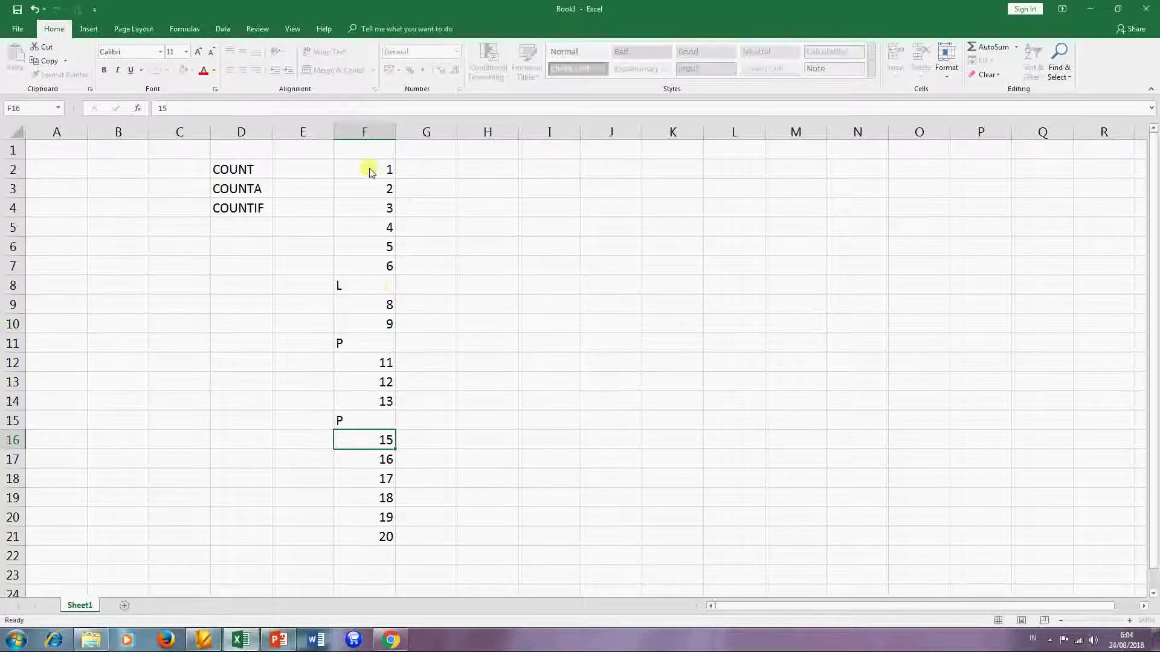
- Center all values in F2:F21
{"action": "left_click", "coordinate": [370, 172]}
{"action": "key", "text": "ctrl+shift+Down"}
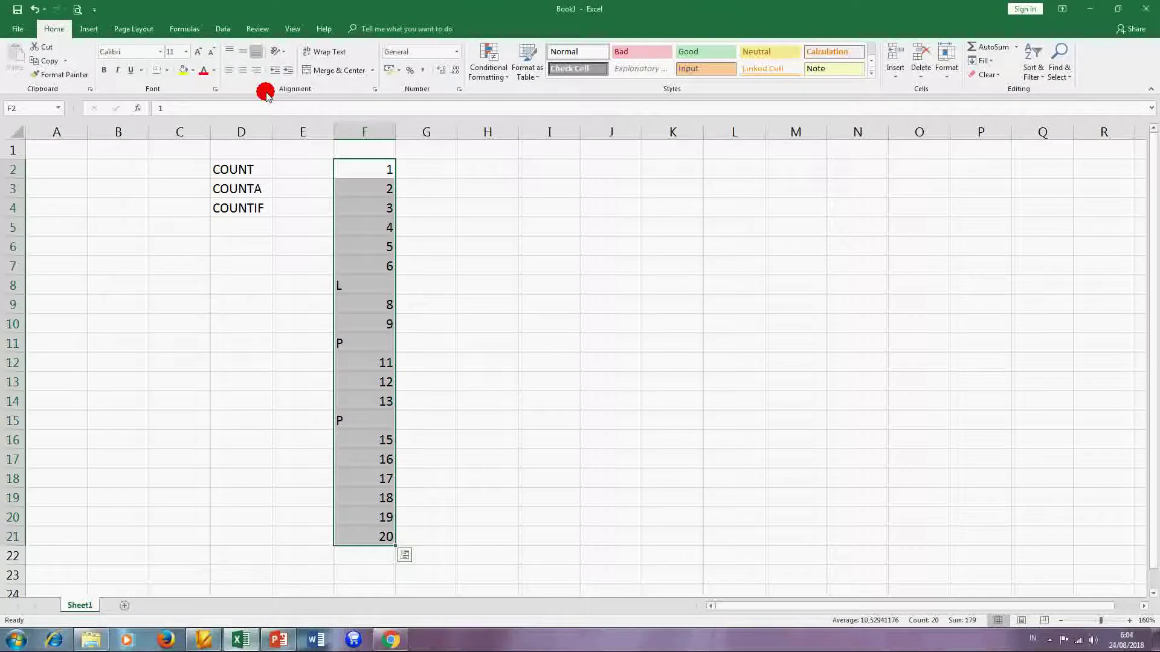
{"action": "left_click", "coordinate": [242, 70]}
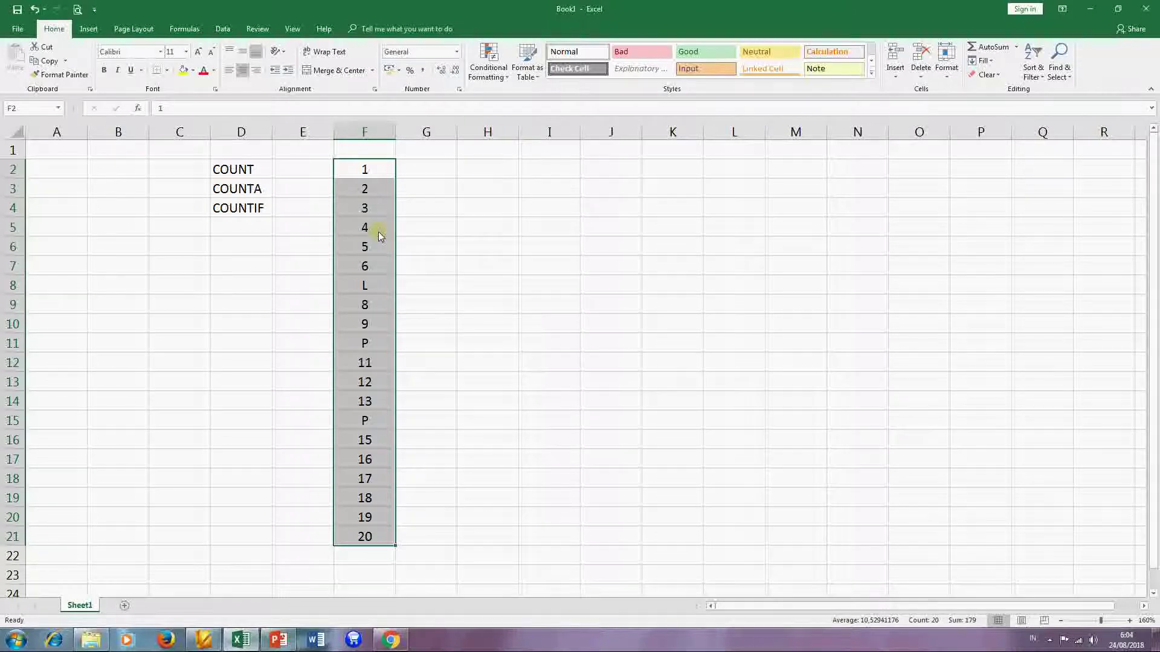
{"action": "left_click", "coordinate": [417, 230]}
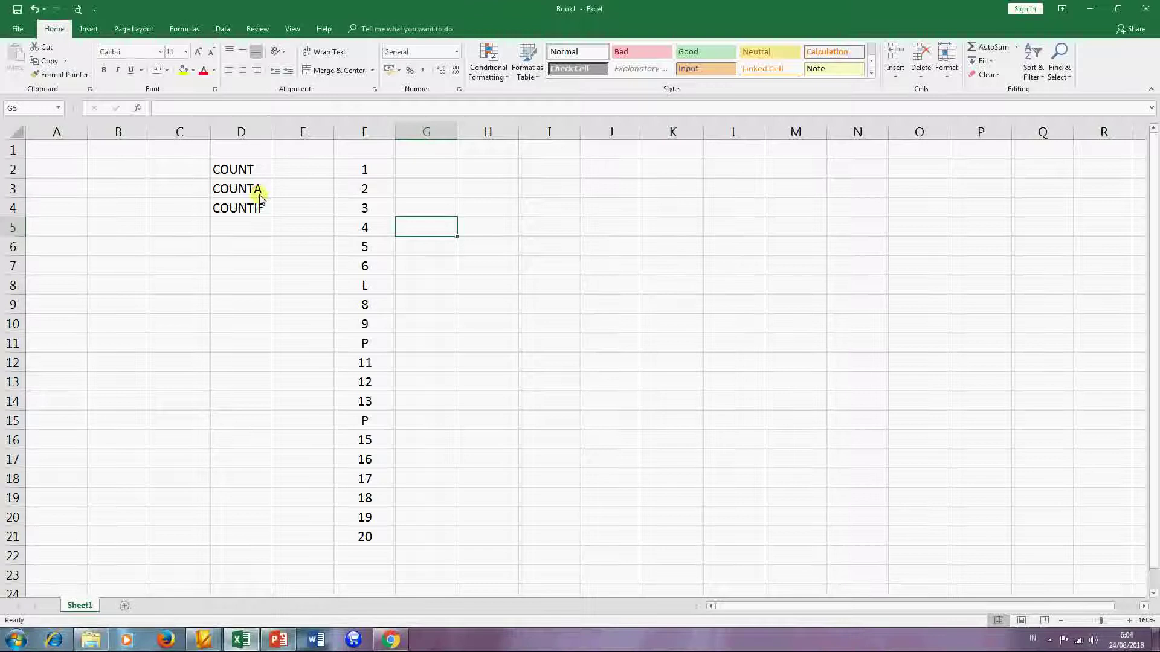
- Enter =COUNT(F2:F21) in H4, which returns 17
{"action": "left_click", "coordinate": [476, 208]}
{"action": "type", "text": "="}
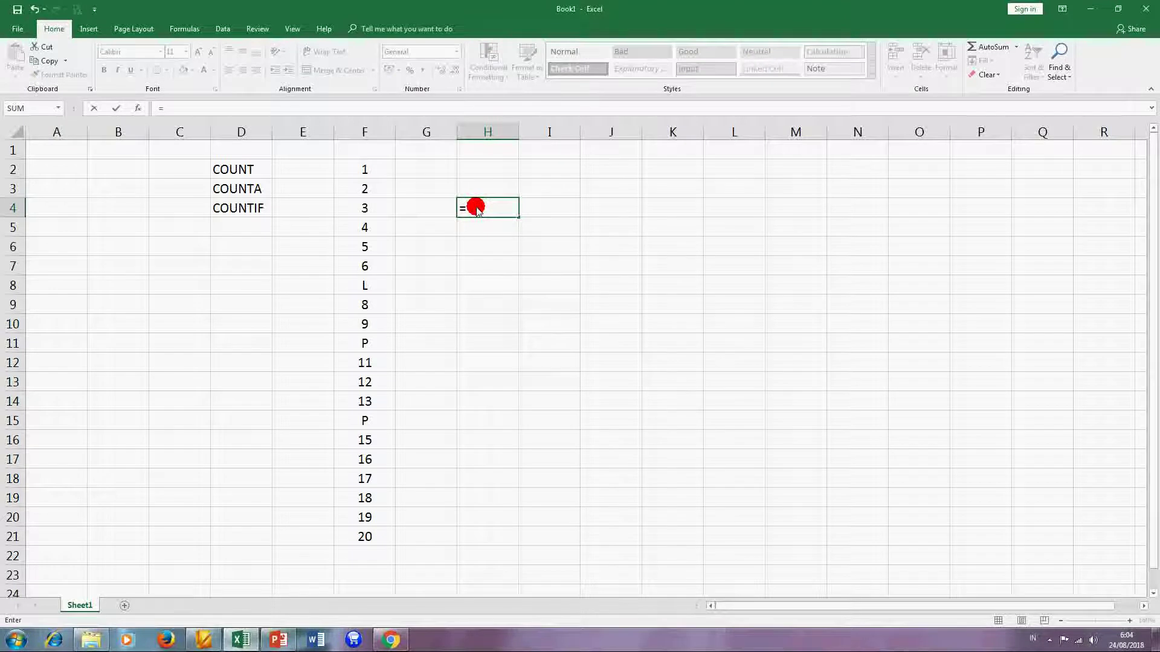
{"action": "type", "text": "COUNT"}
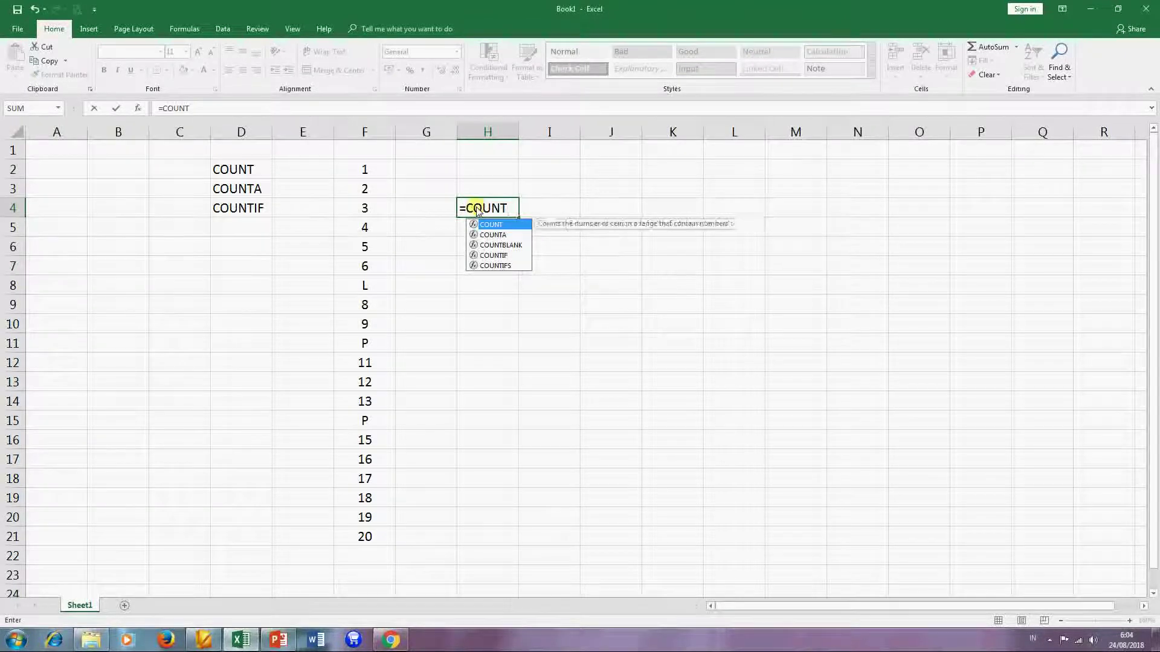
{"action": "type", "text": "("}
{"action": "left_click_drag", "start_coordinate": [364, 169], "coordinate": [364, 492]}
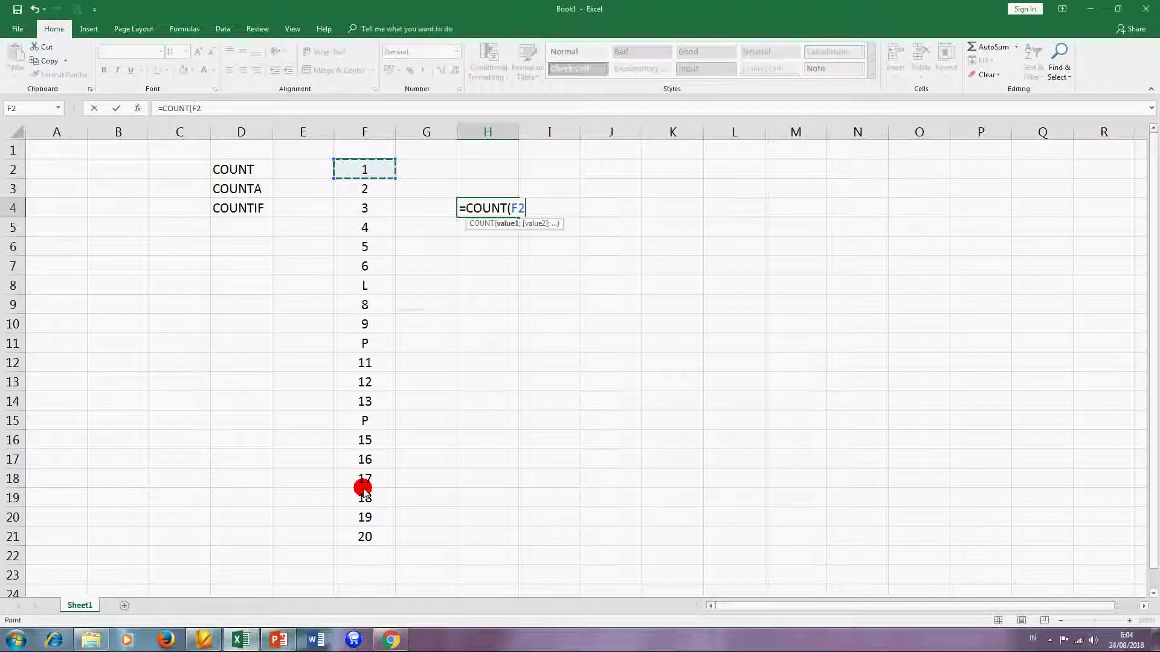
{"action": "key", "text": "ctrl+shift+Down"}
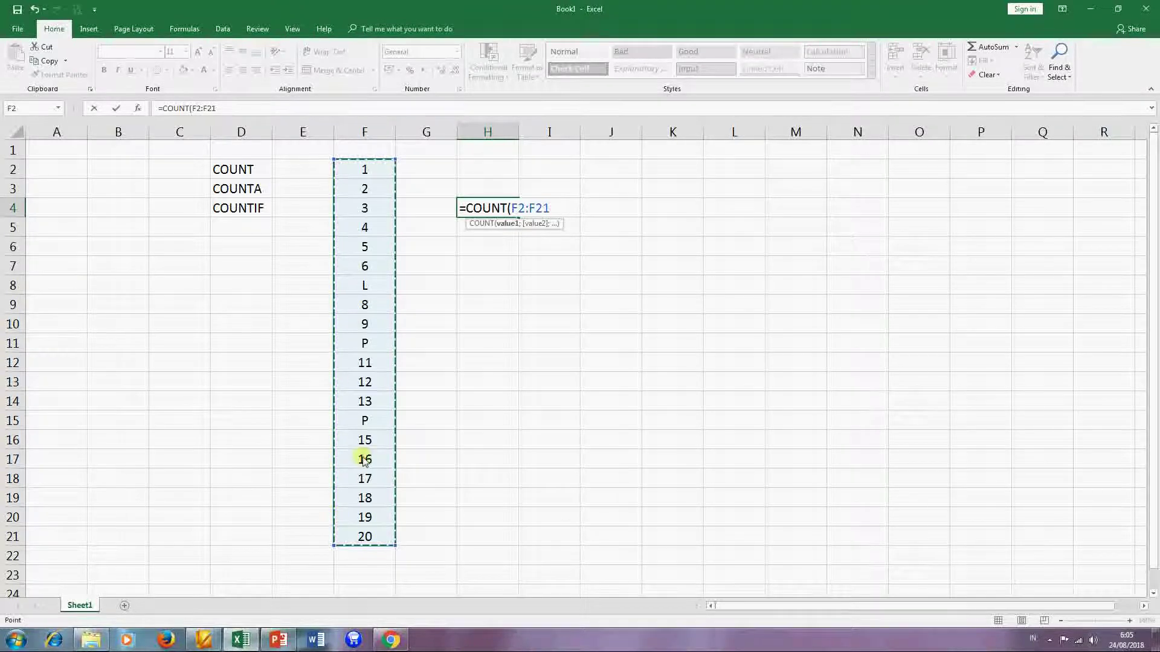
{"action": "key", "text": "Return"}
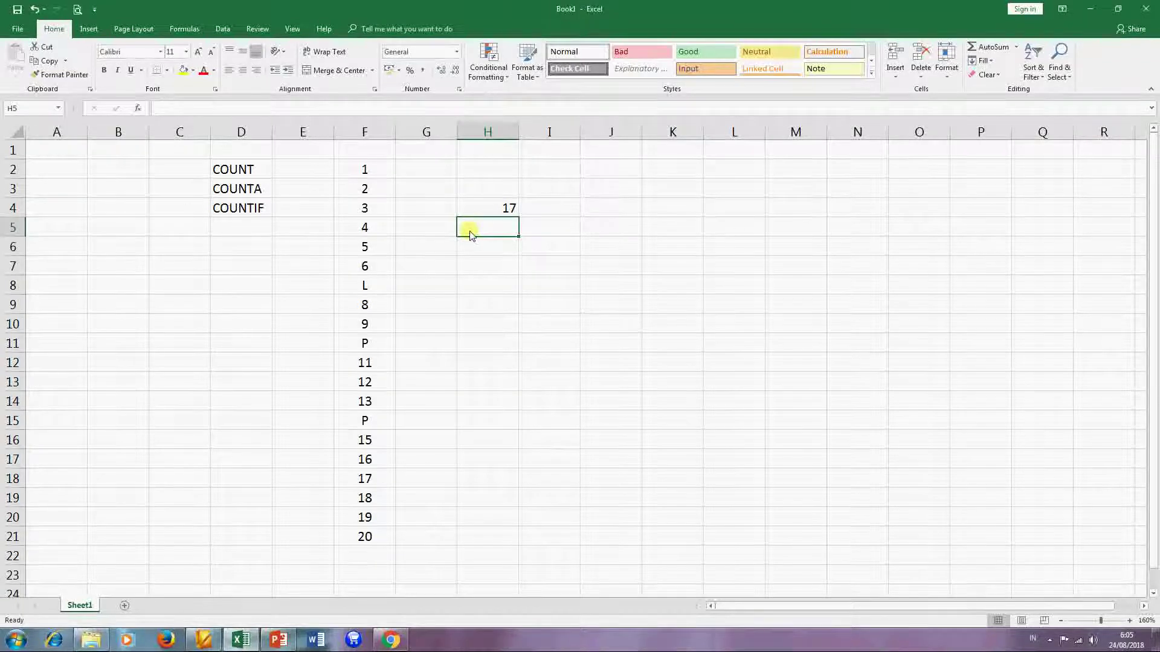
{"action": "left_click", "coordinate": [464, 210]}
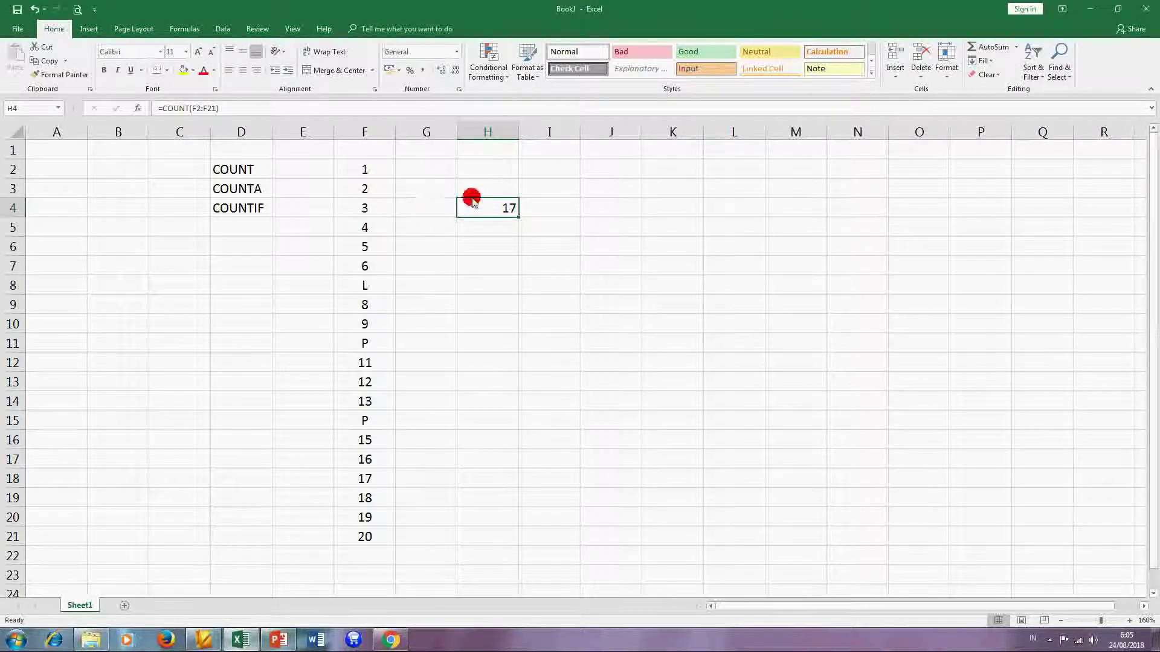
- Move the COUNT result 17 from H4 to E2, then point out the L and P entries
{"action": "mouse_move", "coordinate": [472, 201]}
{"action": "left_mouse_down"}
{"action": "mouse_move", "coordinate": [335, 212]}
{"action": "mouse_move", "coordinate": [278, 171]}
{"action": "left_mouse_up"}
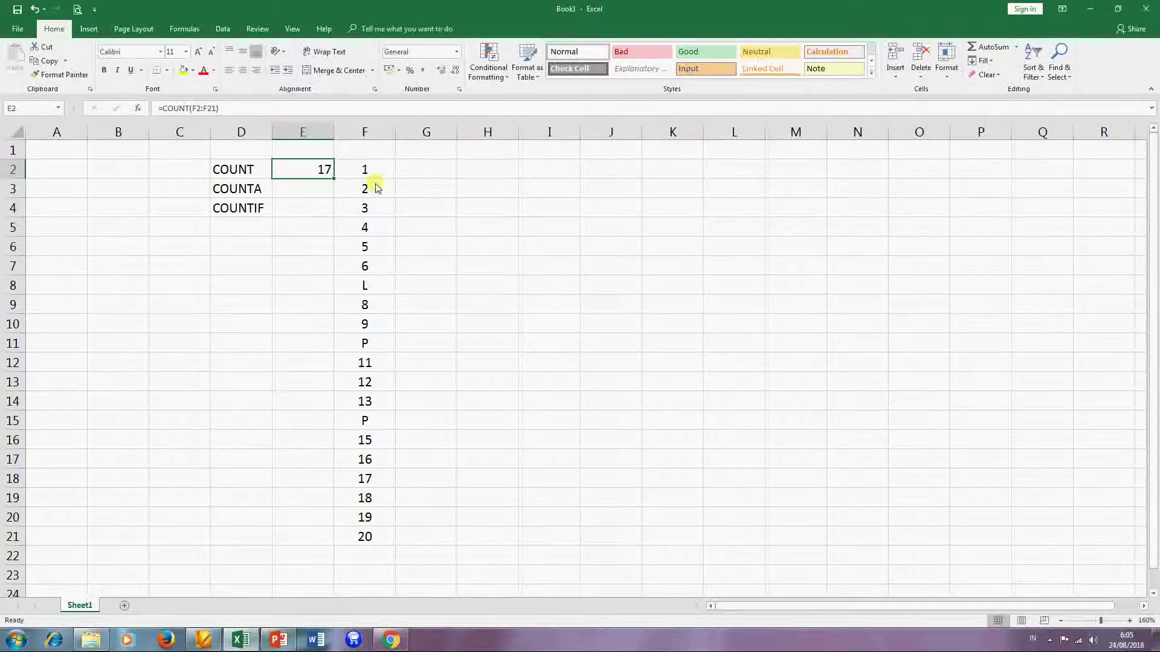
{"action": "left_click", "coordinate": [358, 166]}
{"action": "left_click", "coordinate": [358, 170]}
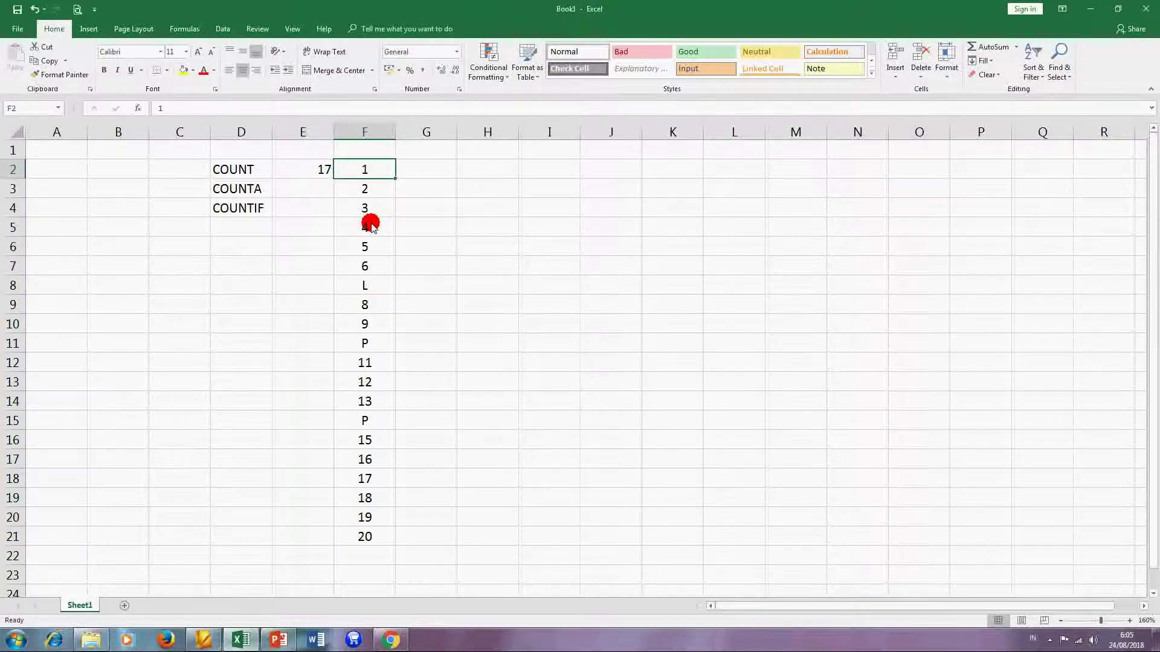
{"action": "left_click", "coordinate": [370, 287]}
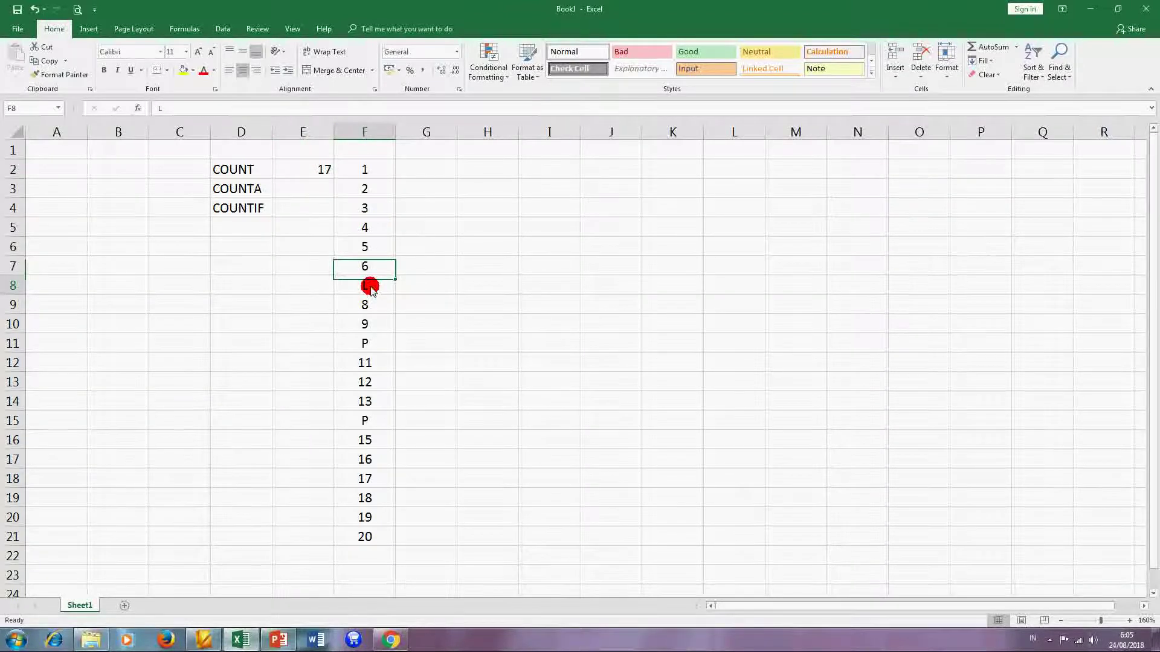
{"action": "left_click", "coordinate": [369, 350]}
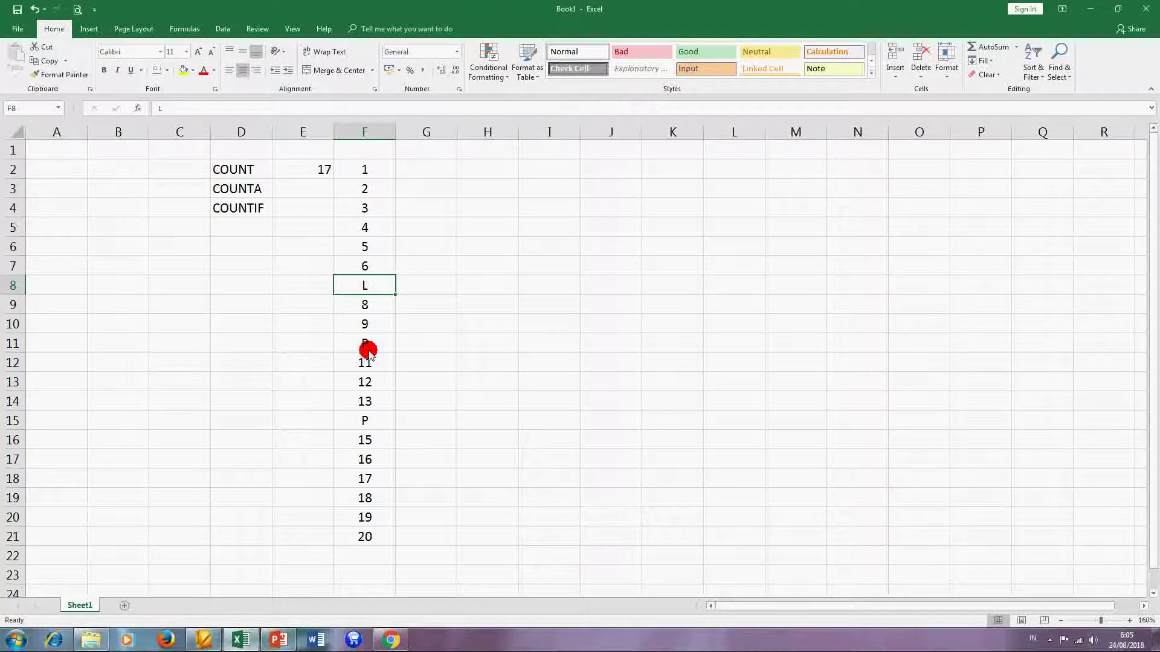
{"action": "left_click", "coordinate": [365, 420]}
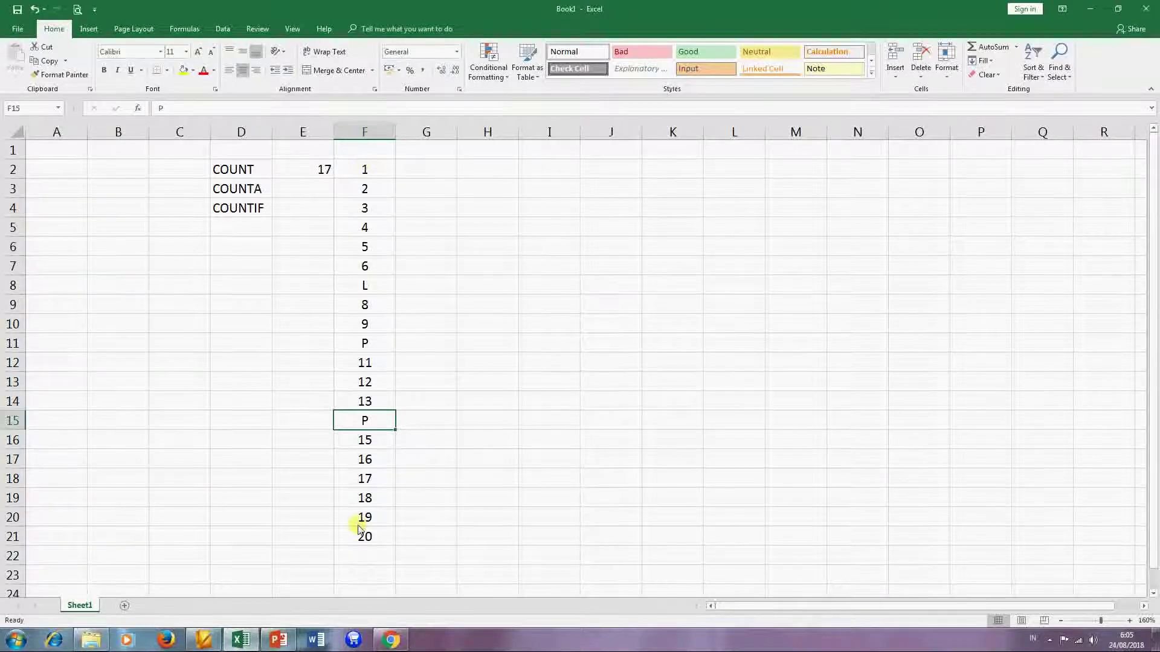
{"action": "left_click", "coordinate": [310, 194]}
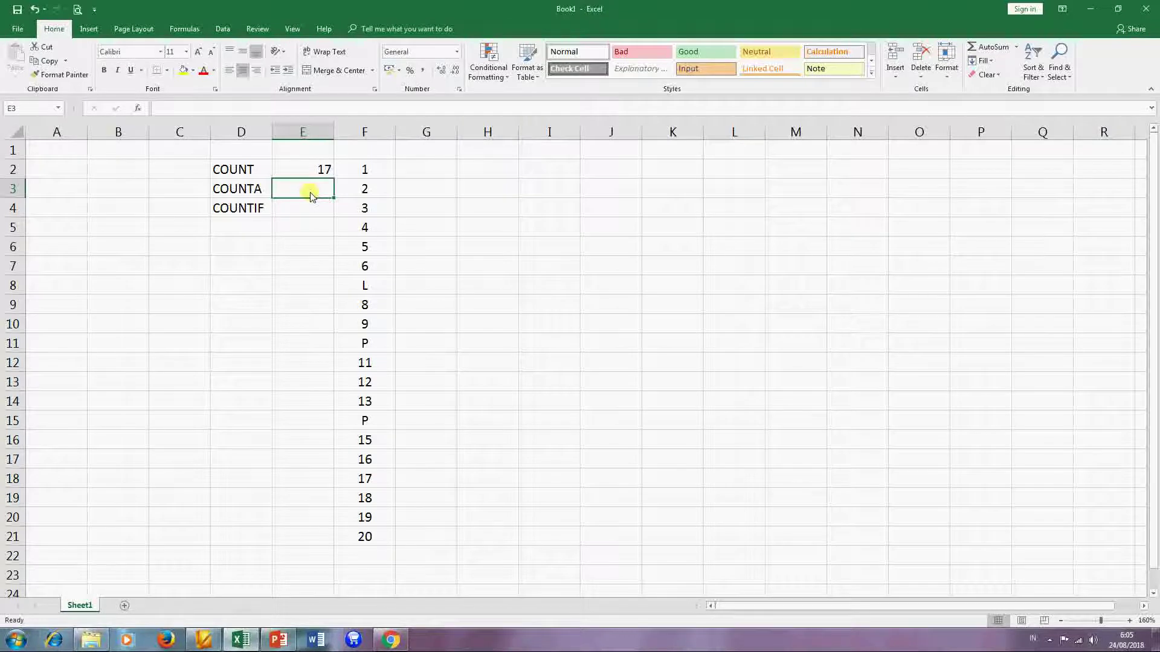
- Enter =COUNTA(F2:F21) in E3, which returns 20
{"action": "type", "text": "=C"}
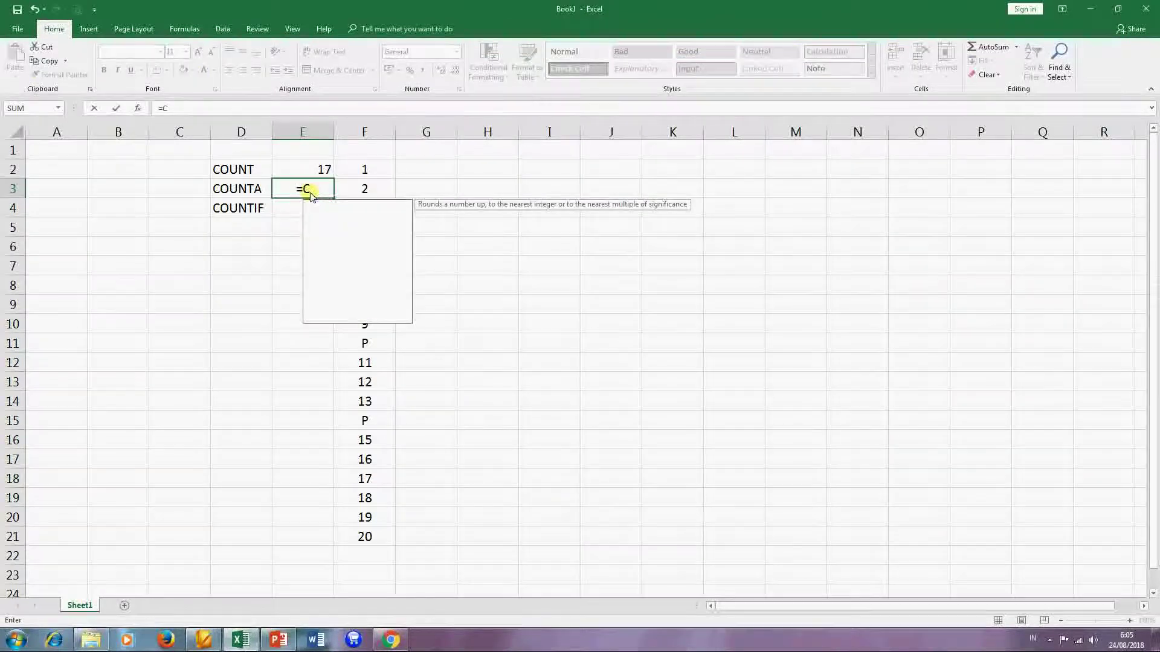
{"action": "type", "text": "OUNT"}
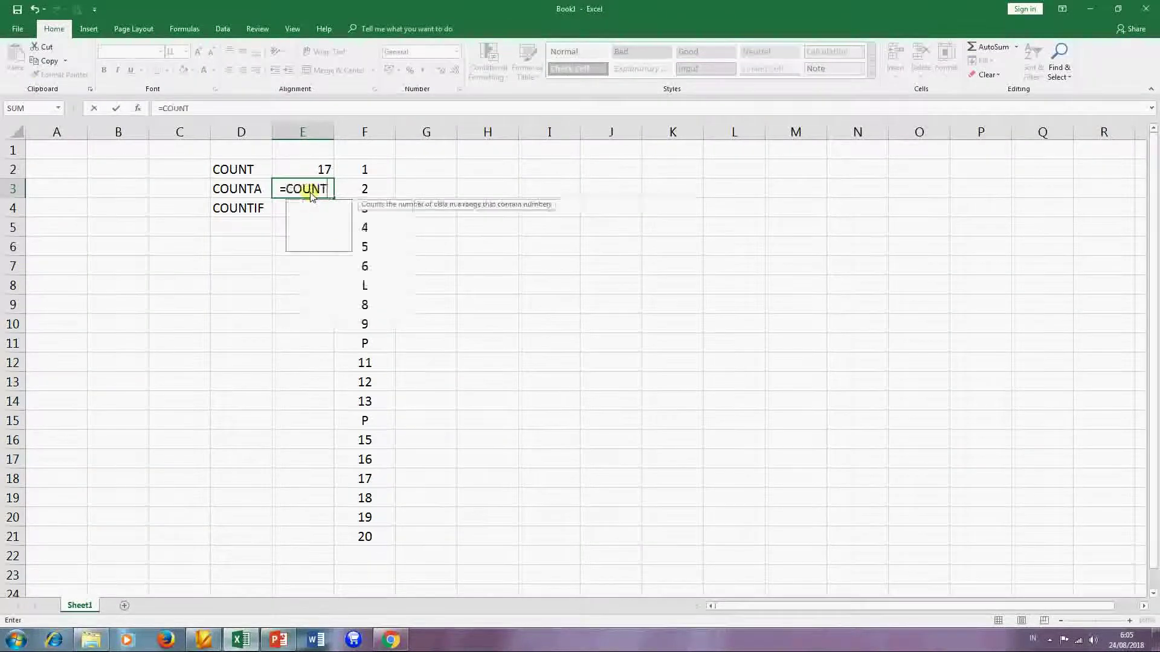
{"action": "type", "text": "A"}
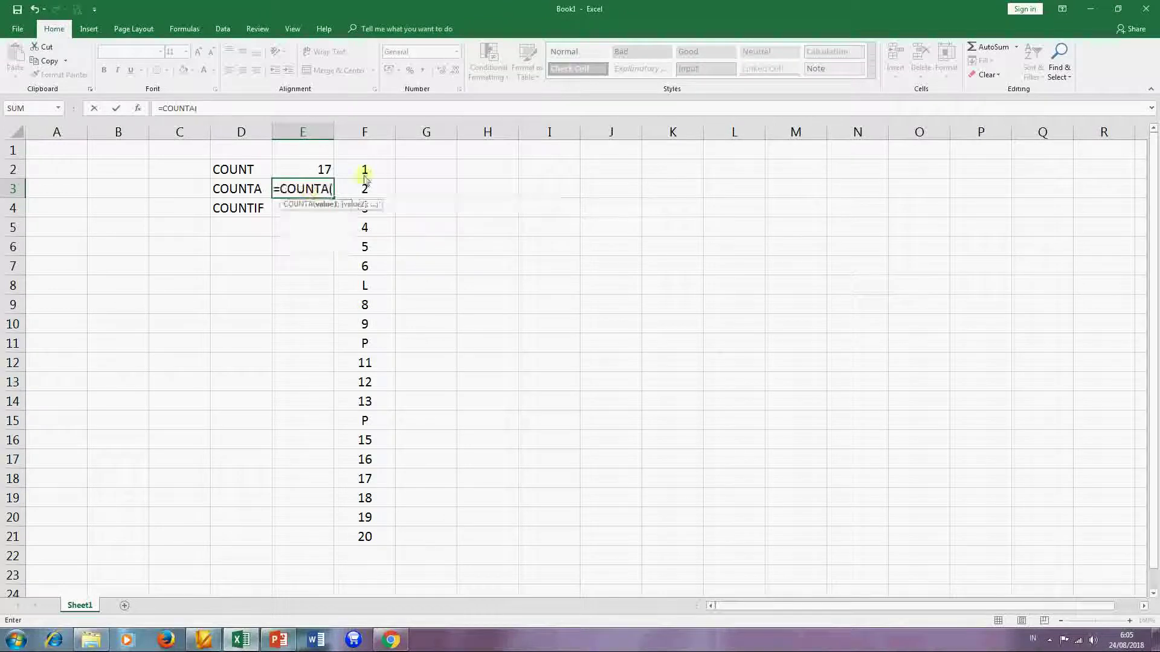
{"action": "type", "text": "("}
{"action": "left_click_drag", "start_coordinate": [366, 172], "coordinate": [367, 541]}
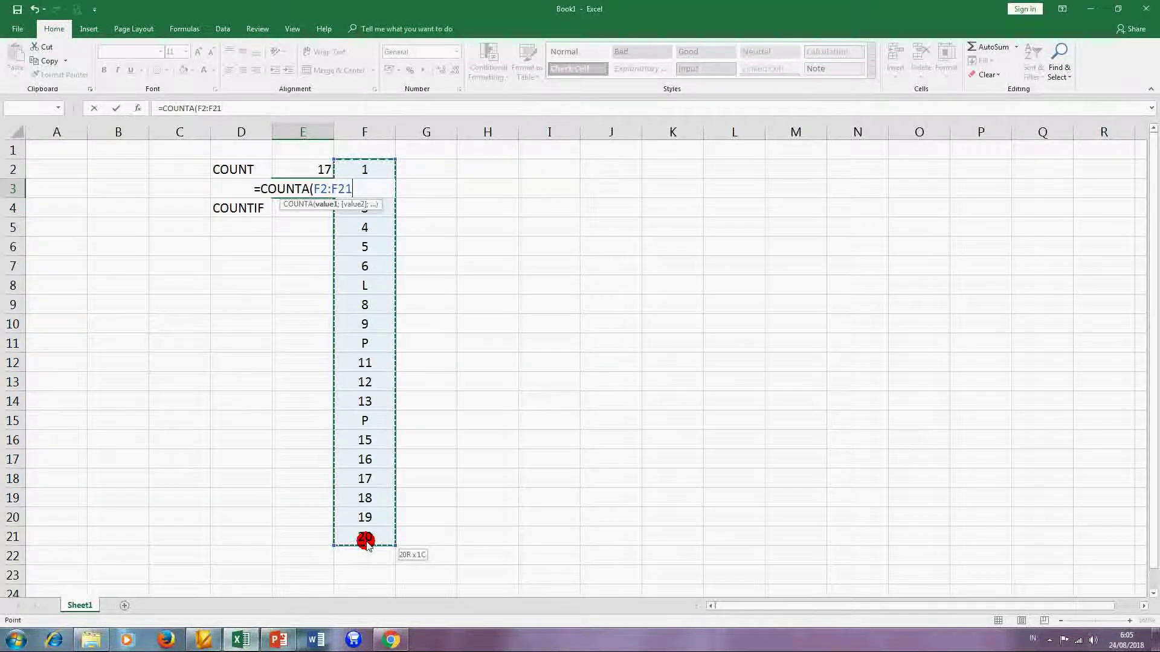
{"action": "type", "text": ")"}
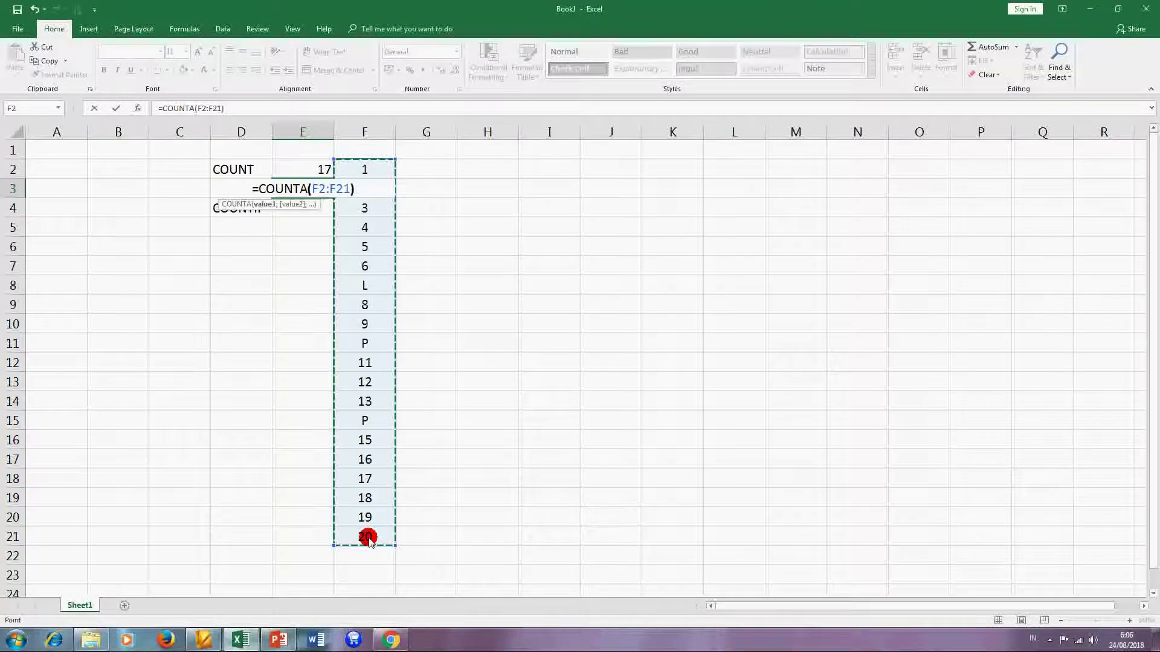
{"action": "key", "text": "Return"}
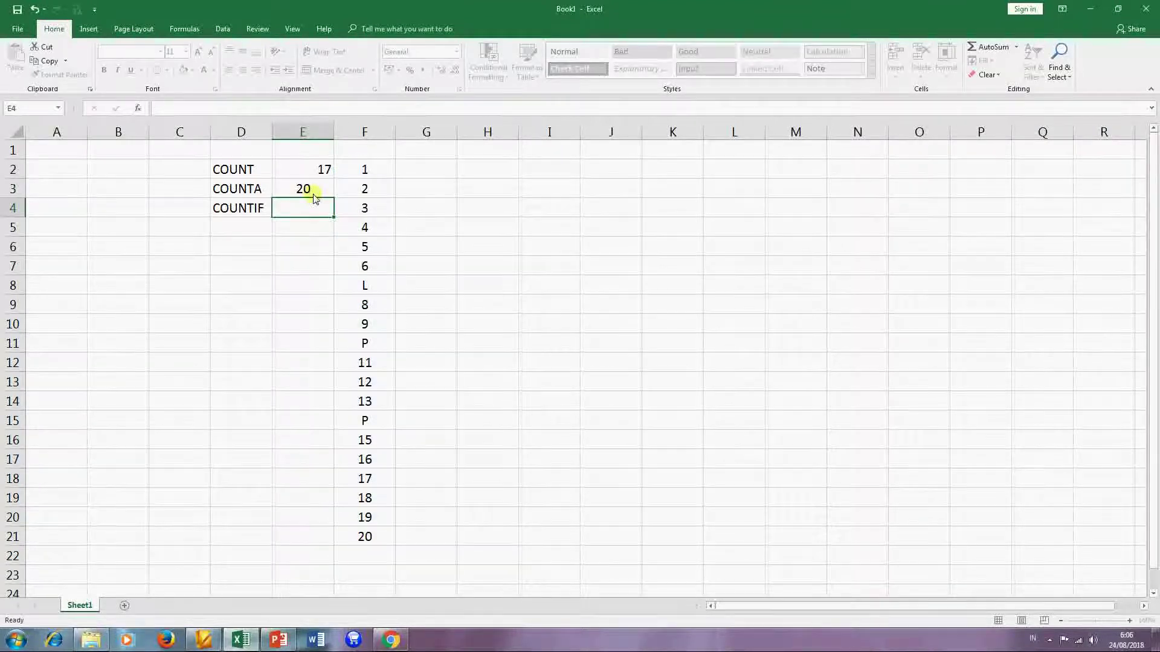
- Center the results in E2:E4 and review the COUNTA formula
{"action": "left_click_drag", "start_coordinate": [311, 171], "coordinate": [324, 221]}
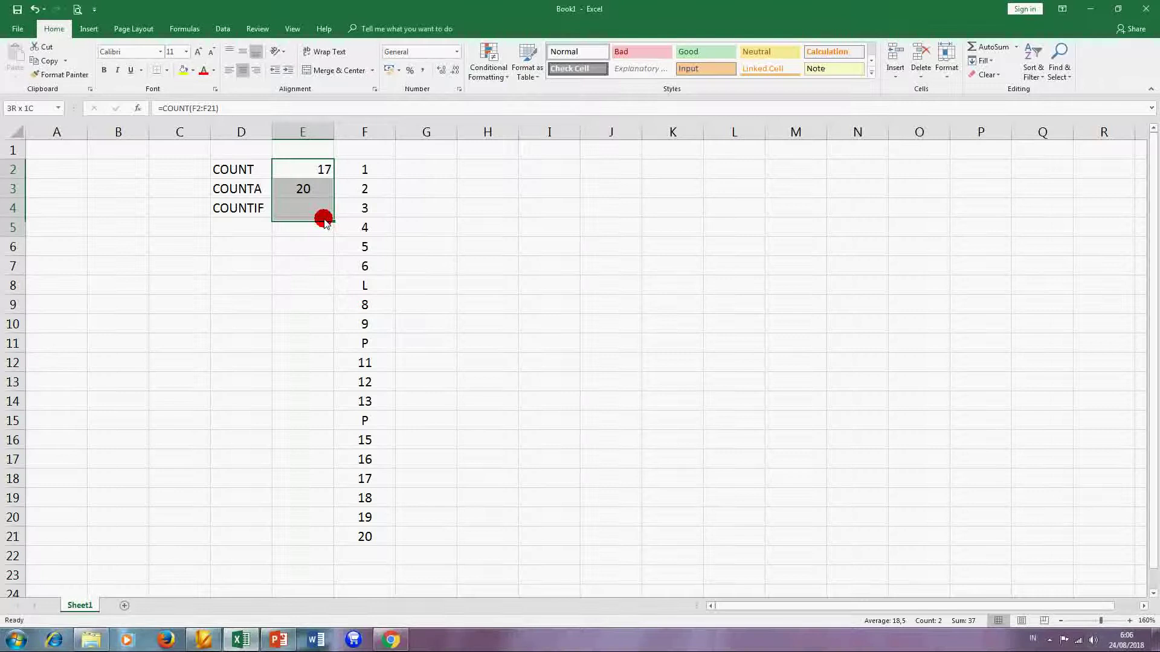
{"action": "left_click", "coordinate": [318, 176]}
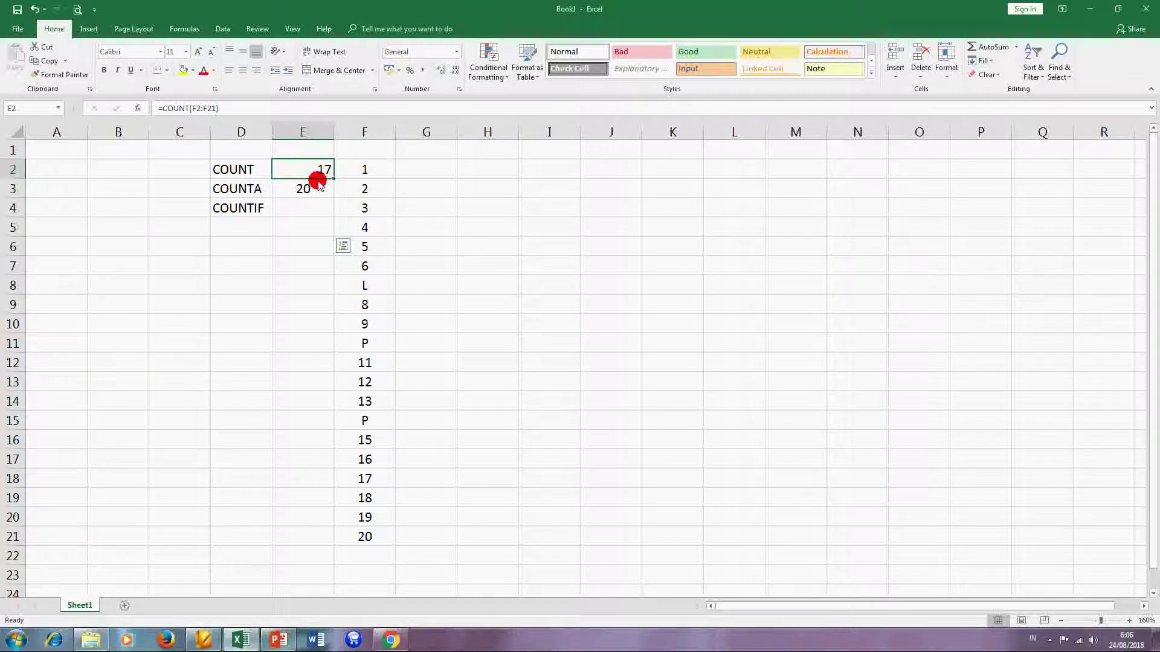
{"action": "left_click_drag", "start_coordinate": [318, 181], "coordinate": [320, 209]}
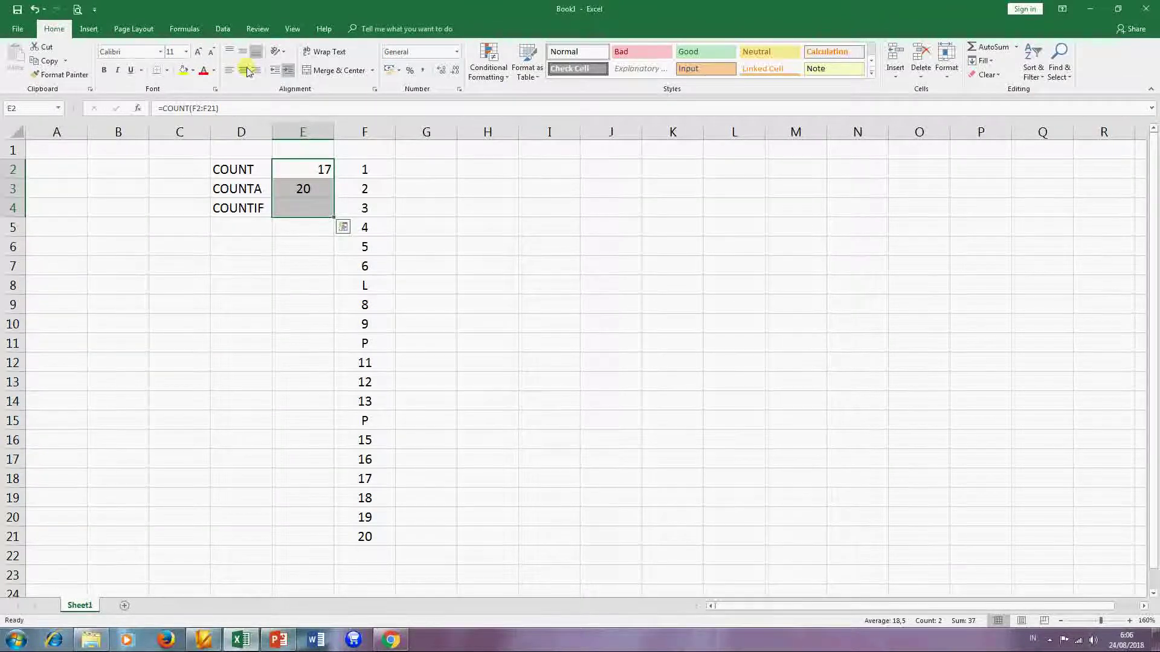
{"action": "left_click", "coordinate": [248, 71]}
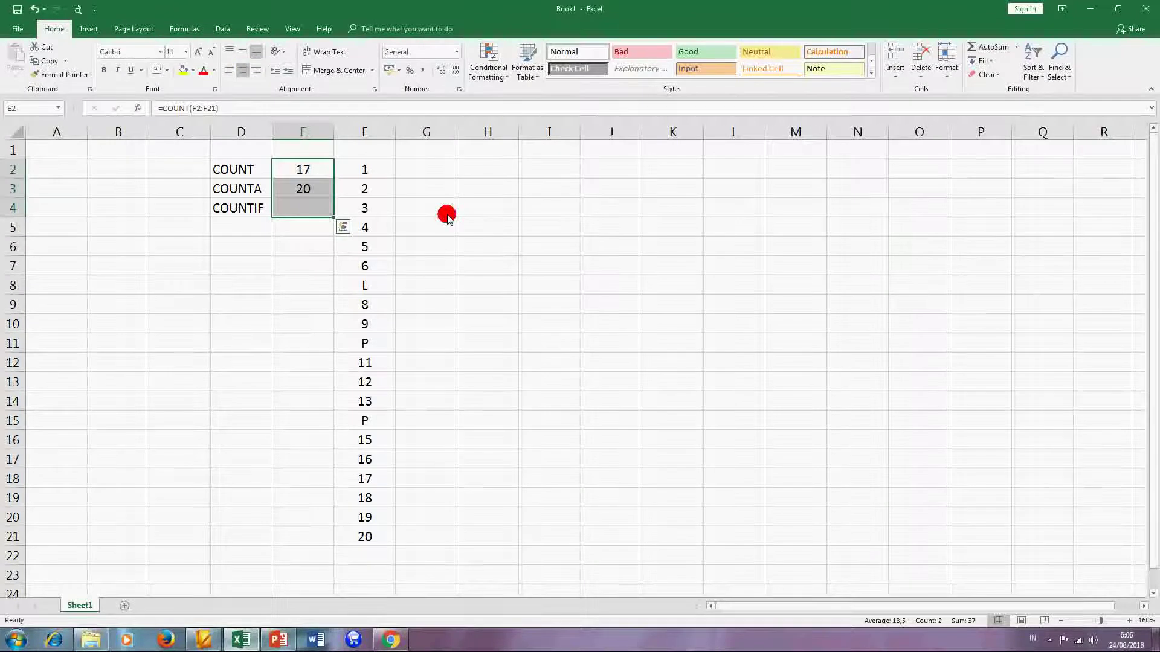
{"action": "left_click", "coordinate": [338, 171]}
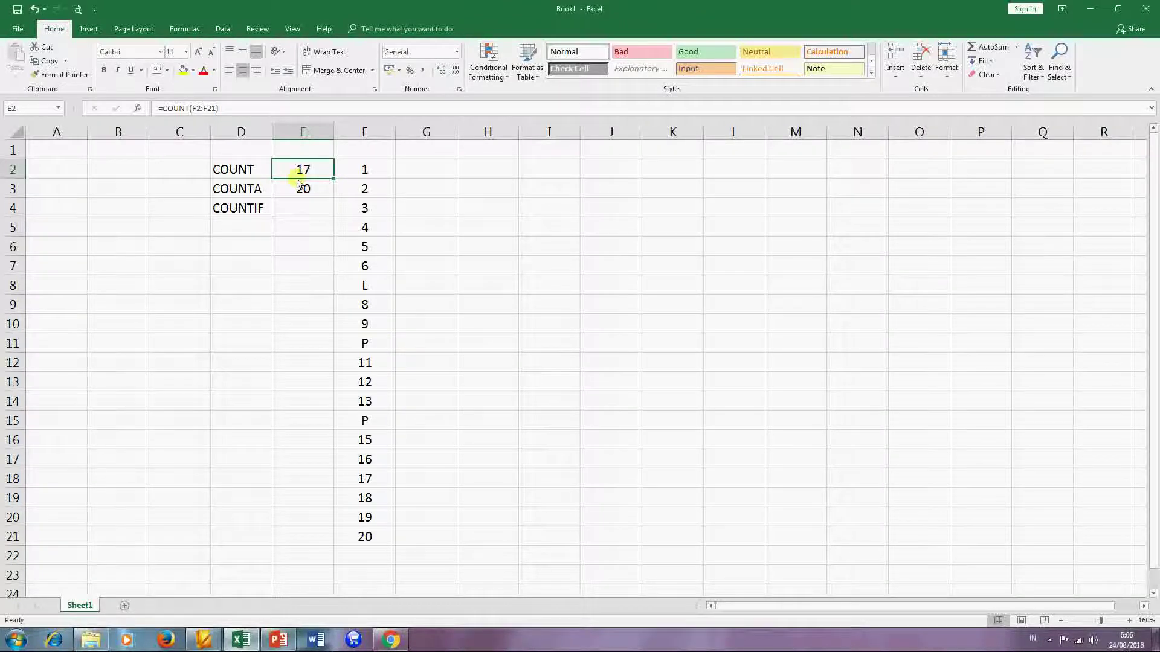
{"action": "left_click", "coordinate": [299, 186]}
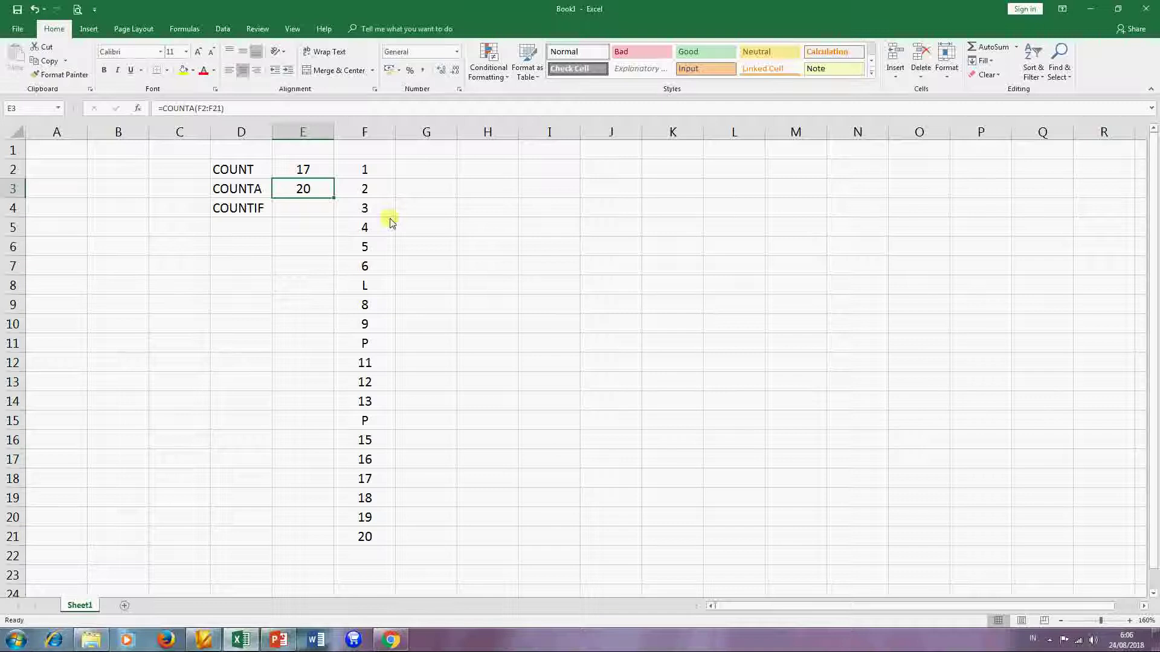
{"action": "left_click", "coordinate": [364, 169]}
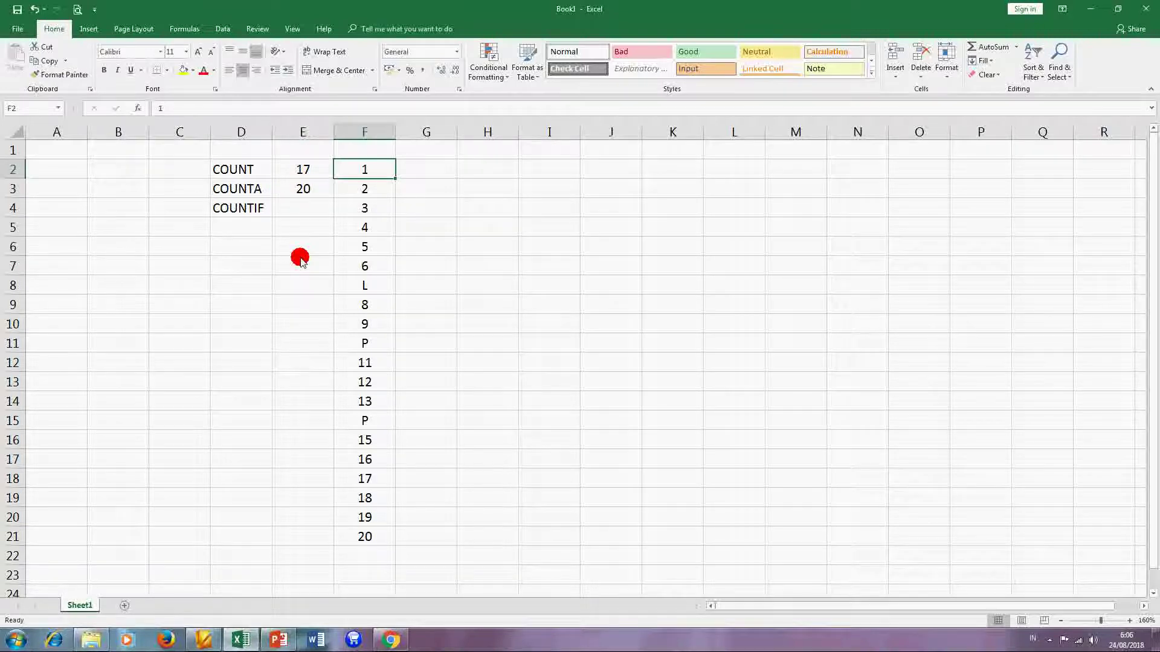
{"action": "left_click", "coordinate": [306, 191]}
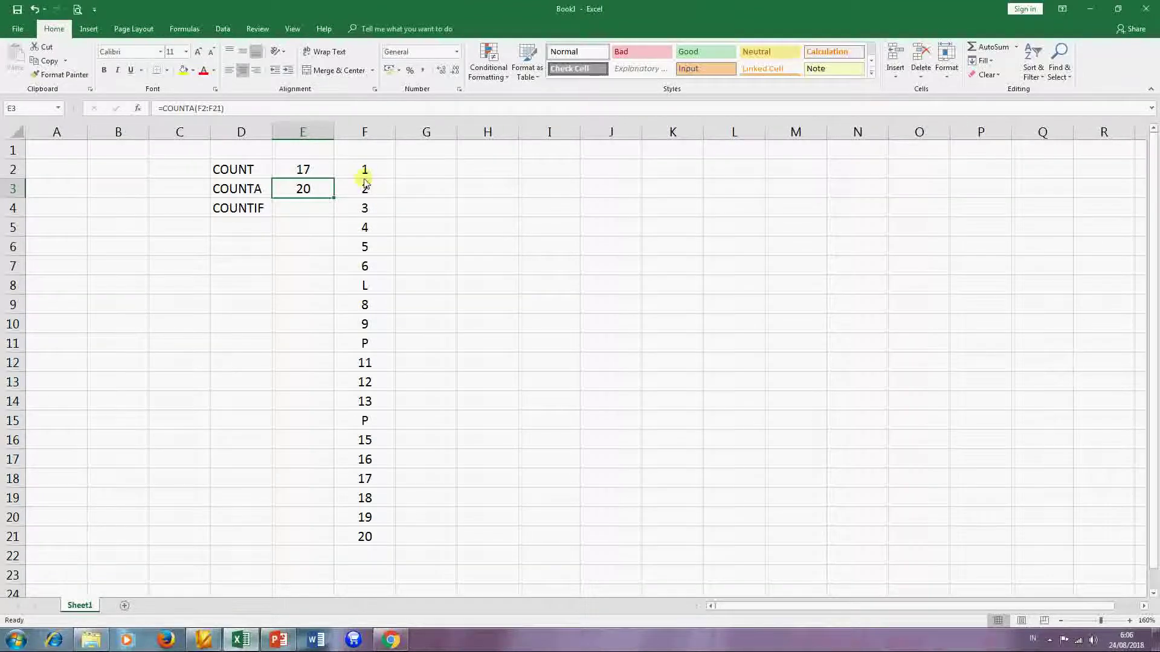
{"action": "left_click", "coordinate": [267, 171]}
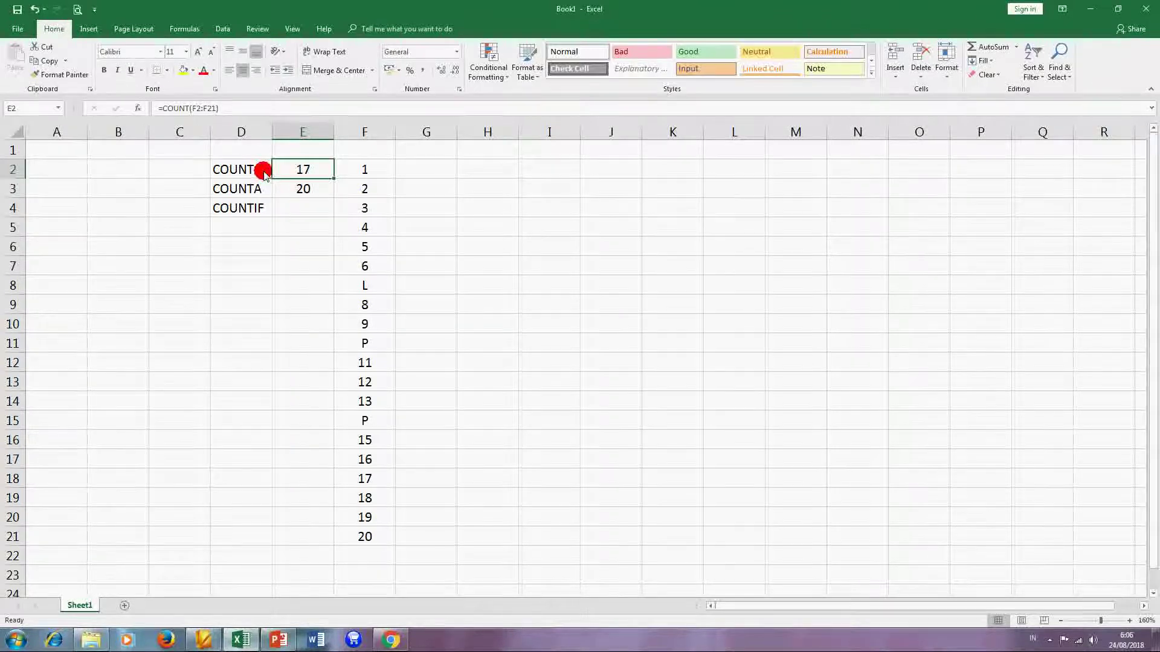
{"action": "left_click", "coordinate": [333, 204]}
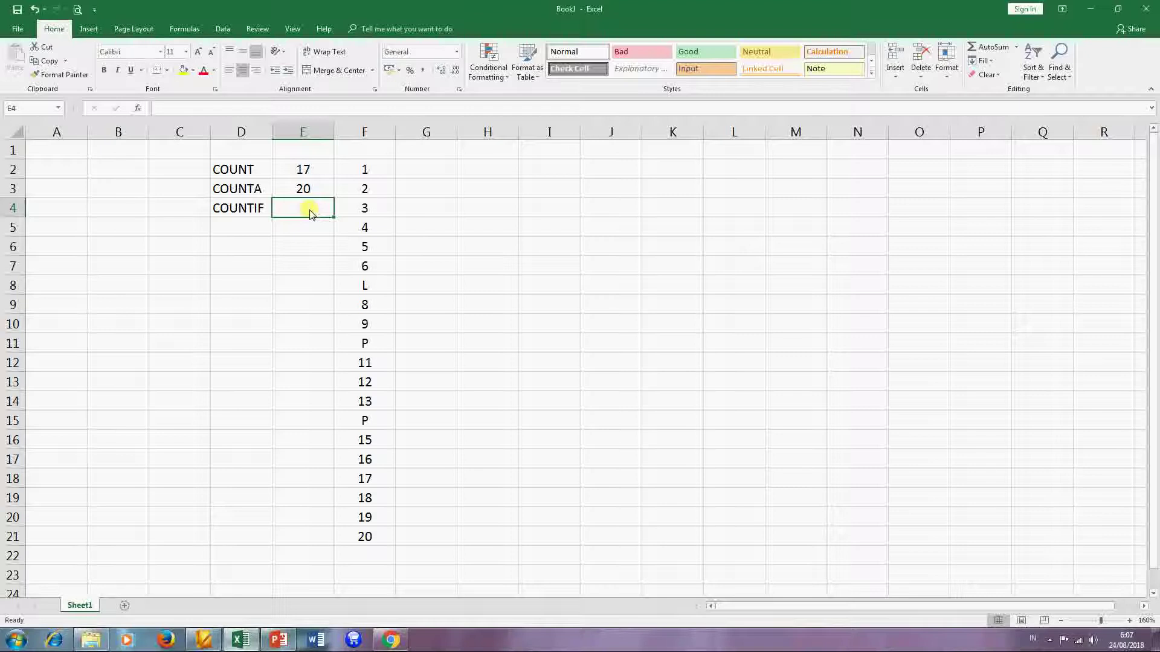
{"action": "left_click", "coordinate": [429, 171]}
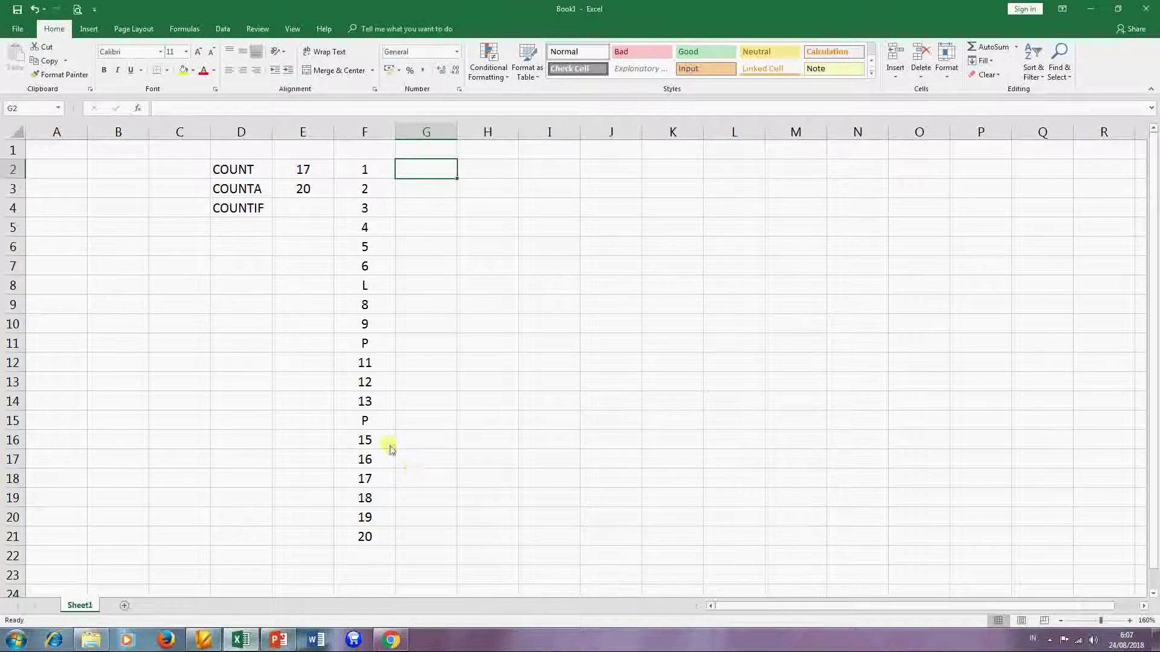
- Enter a sequence of L and P letters down column G from G2
{"action": "type", "text": "L"}
{"action": "key", "text": "Return"}
{"action": "type", "text": "L"}
{"action": "key", "text": "Return"}
{"action": "type", "text": "L"}
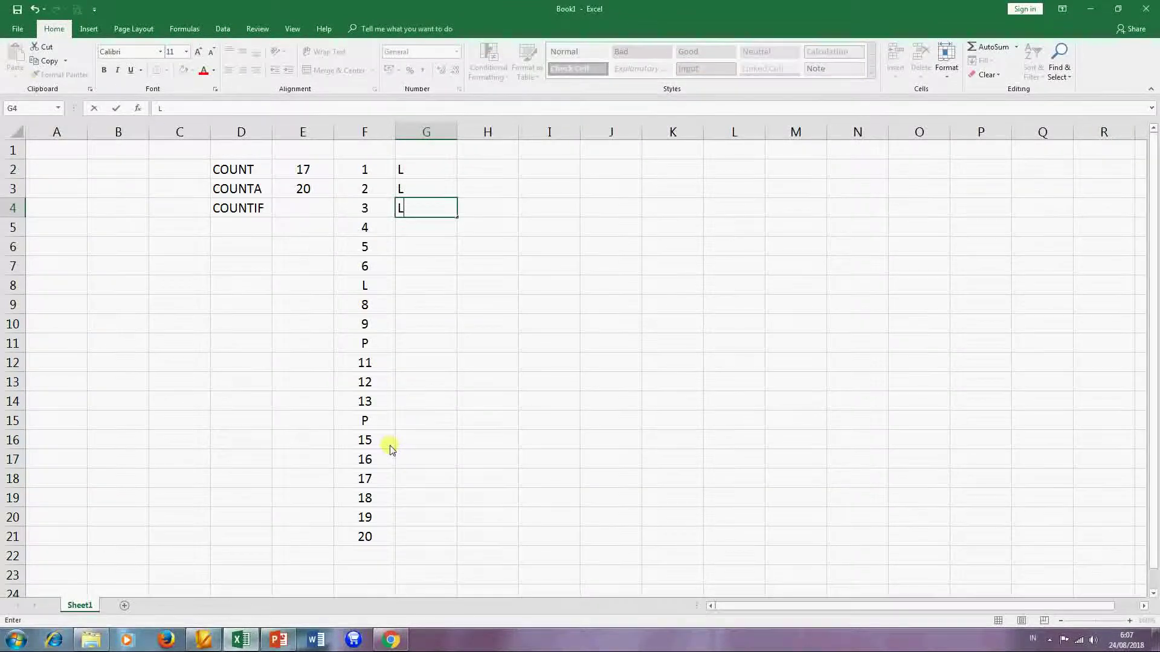
{"action": "key", "text": "Return"}
{"action": "type", "text": "P"}
{"action": "key", "text": "Return"}
{"action": "type", "text": "P"}
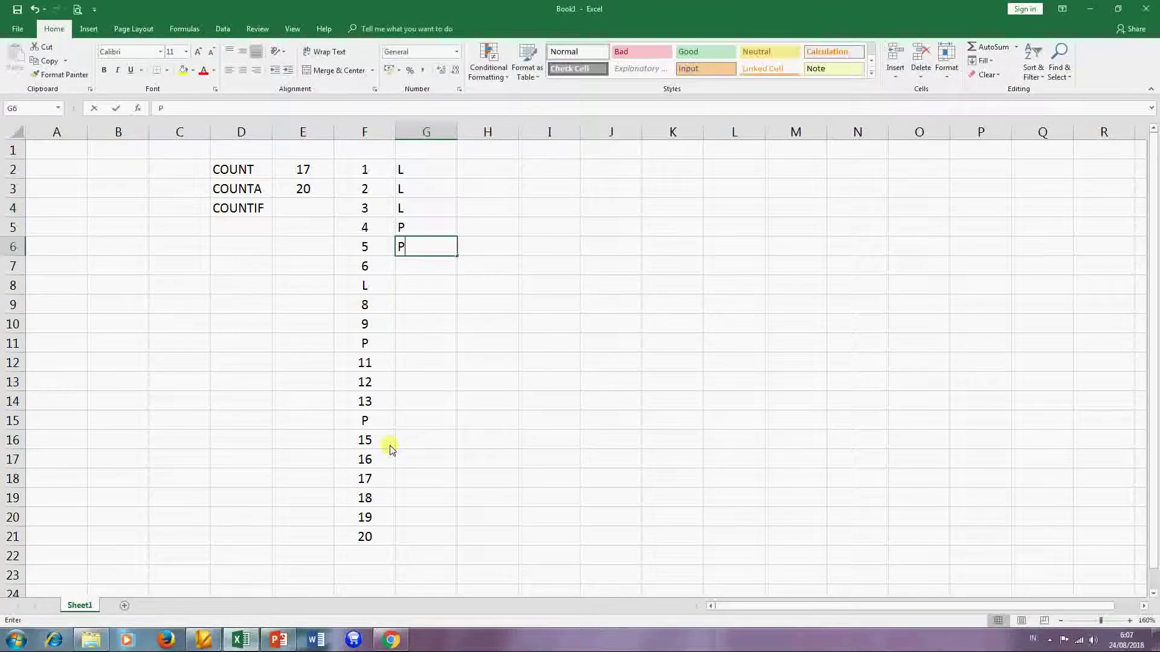
{"action": "key", "text": "Return"}
{"action": "type", "text": "L"}
{"action": "key", "text": "Return"}
{"action": "type", "text": "P"}
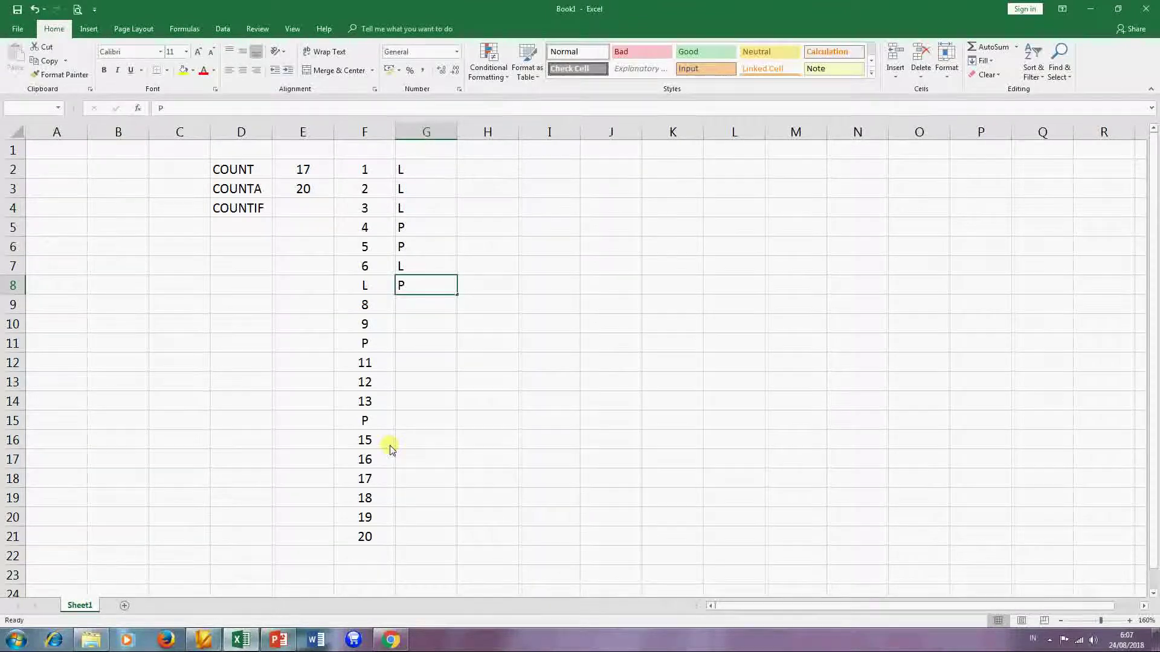
{"action": "key", "text": "Return"}
{"action": "type", "text": "L P L"}
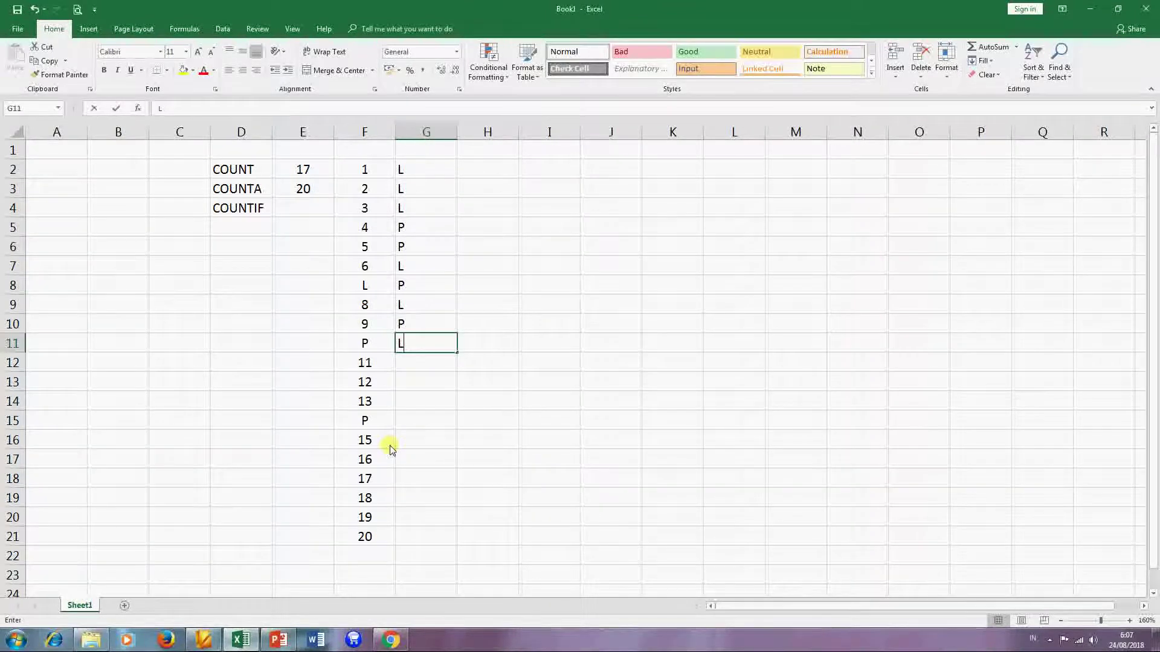
{"action": "key", "text": "Return"}
{"action": "type", "text": "P L P"}
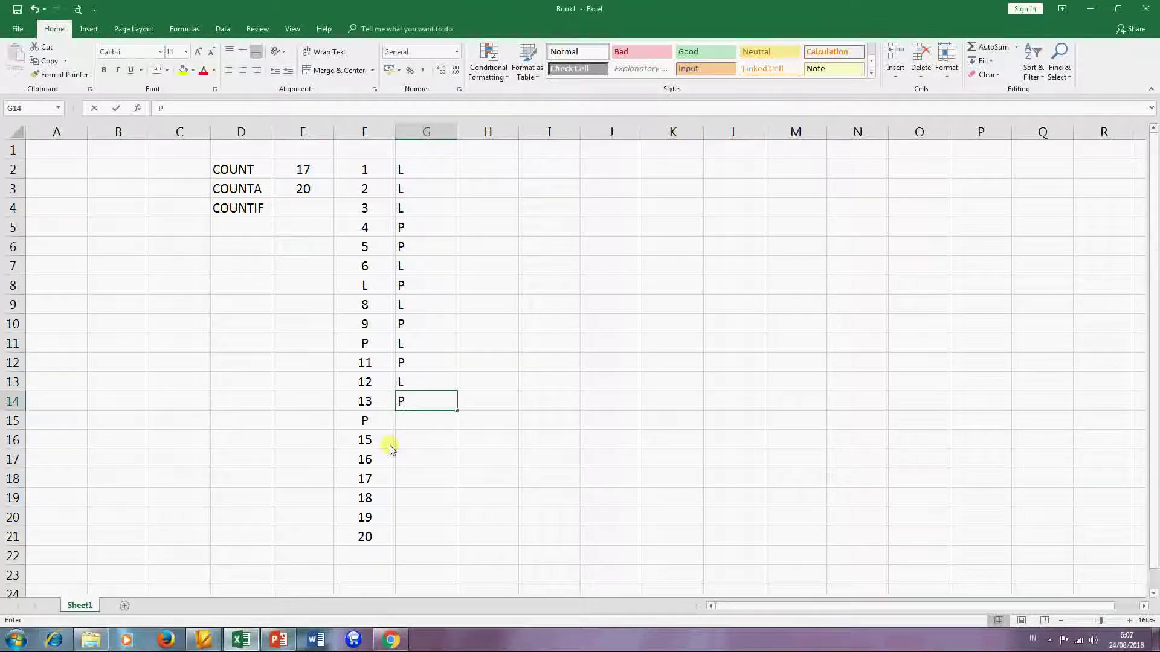
{"action": "key", "text": "Return"}
{"action": "type", "text": "L"}
{"action": "key", "text": "Return"}
{"action": "type", "text": "L"}
{"action": "key", "text": "Return"}
{"action": "type", "text": "P"}
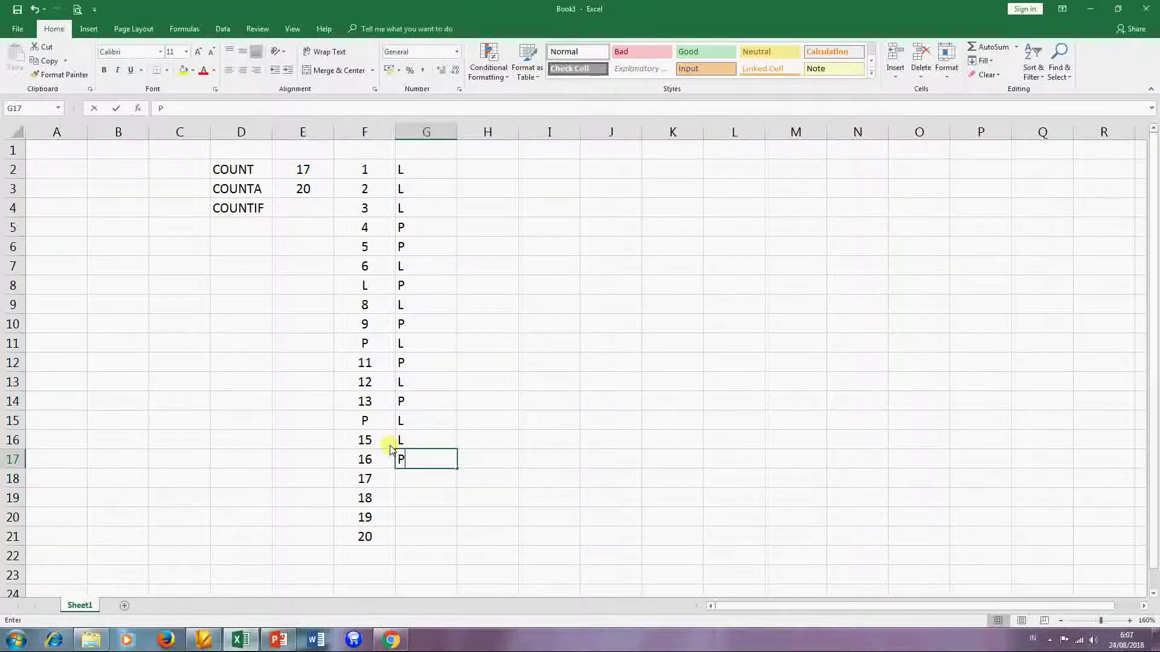
{"action": "key", "text": "Return"}
{"action": "type", "text": "P"}
{"action": "key", "text": "Return"}
{"action": "type", "text": "P"}
{"action": "key", "text": "ctrl+Return"}
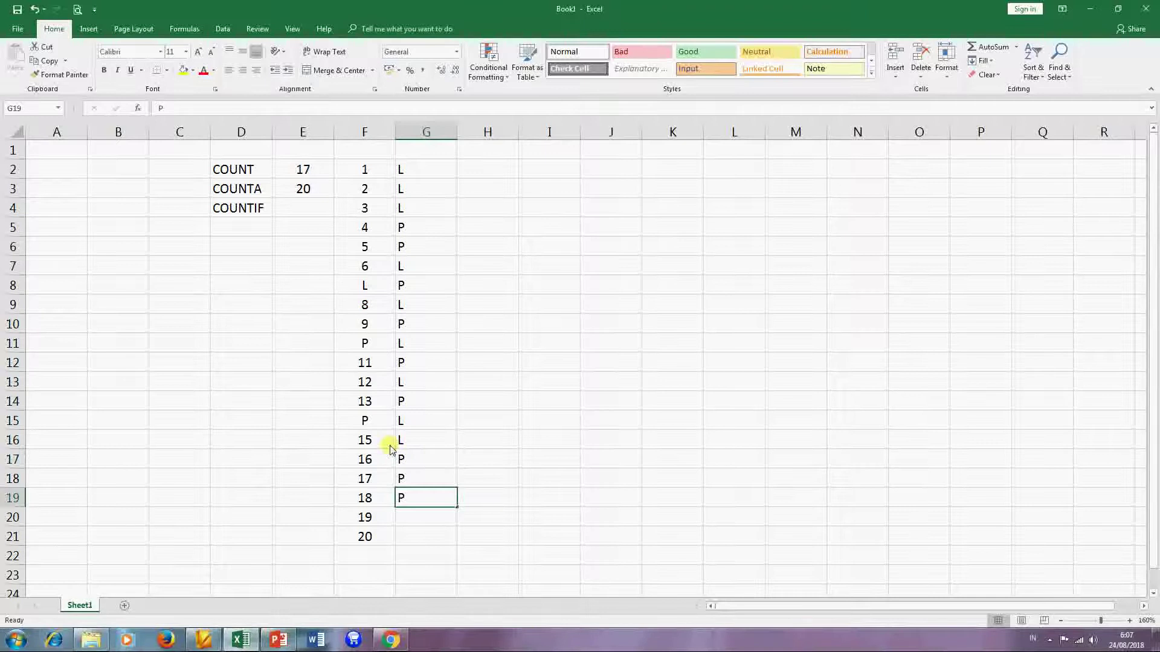
{"action": "key", "text": "Return"}
{"action": "type", "text": "L"}
{"action": "key", "text": "Return"}
{"action": "type", "text": "L"}
{"action": "key", "text": "Return"}
{"action": "type", "text": "P"}
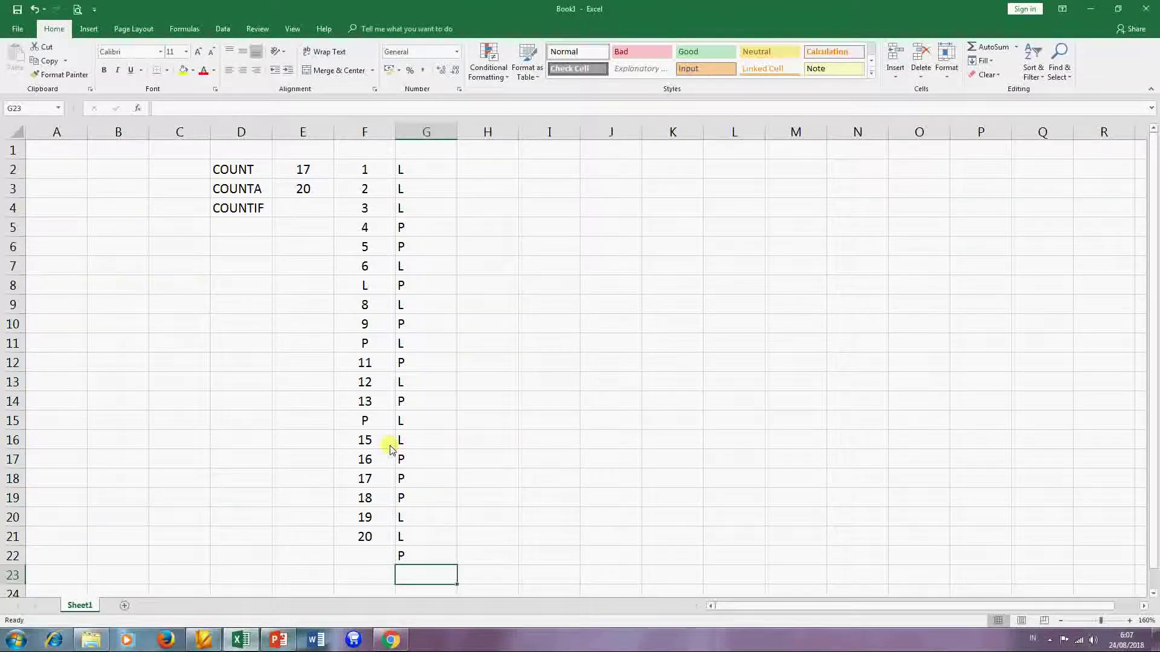
- Clear the extra P from G22 so the letters end at G21
{"action": "key", "text": "Up"}
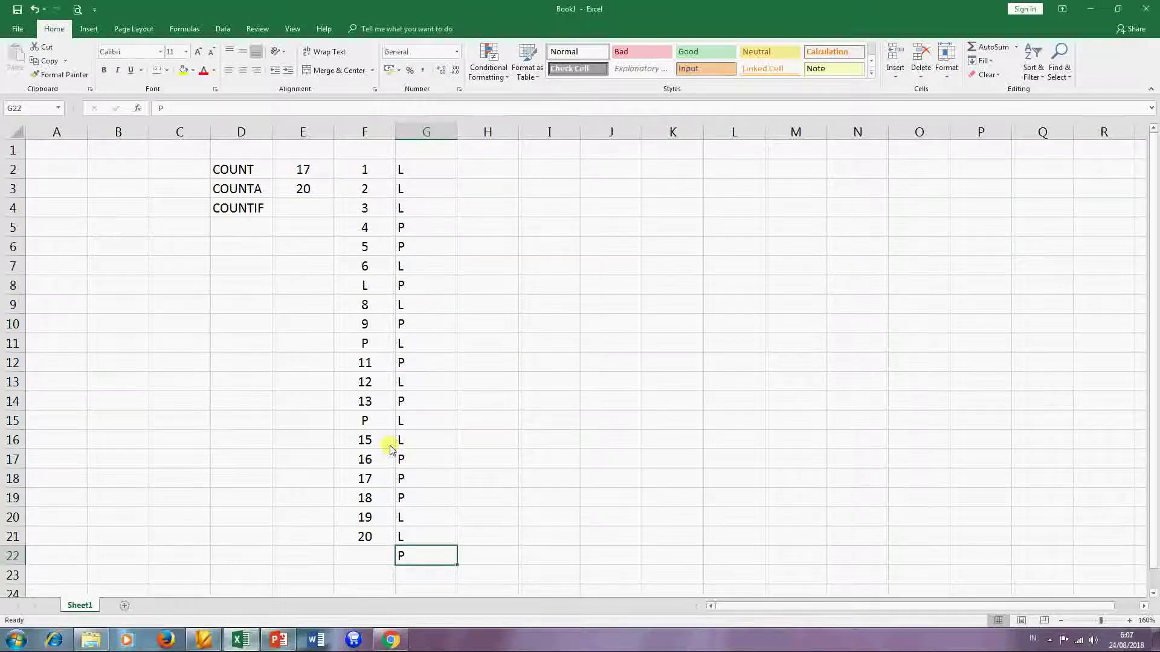
{"action": "key", "text": "Delete"}
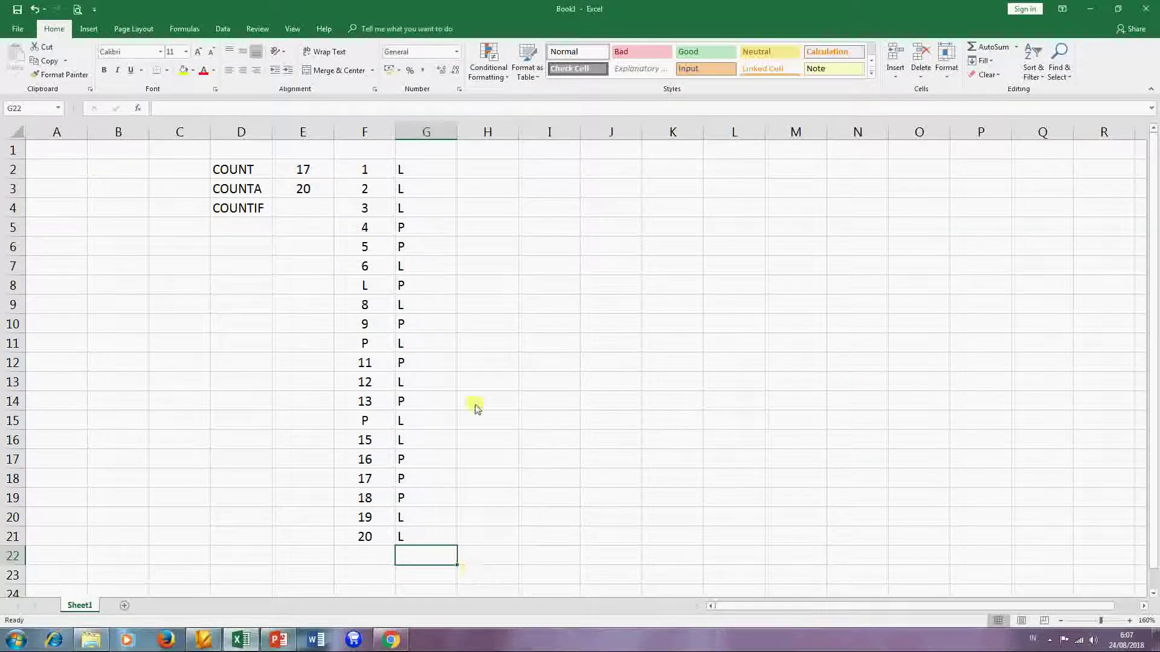
{"action": "left_click", "coordinate": [424, 171]}
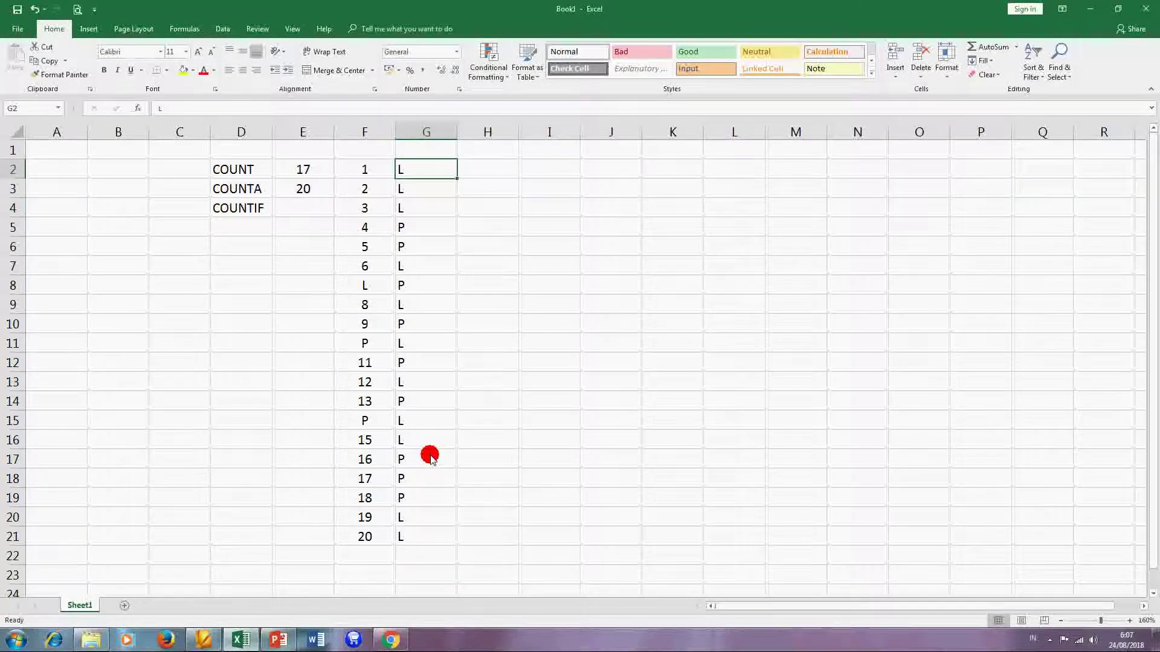
{"action": "left_click", "coordinate": [294, 211]}
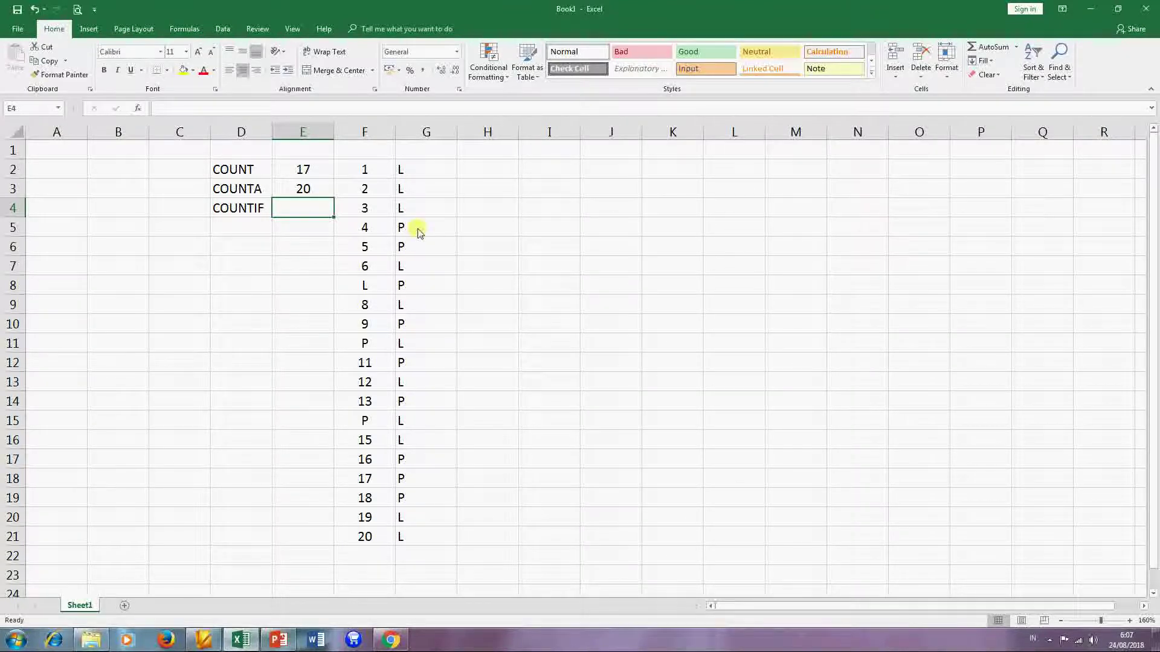
- Enter =COUNTIF(G2:G21;"L") in E4, which returns 11
{"action": "type", "text": "="}
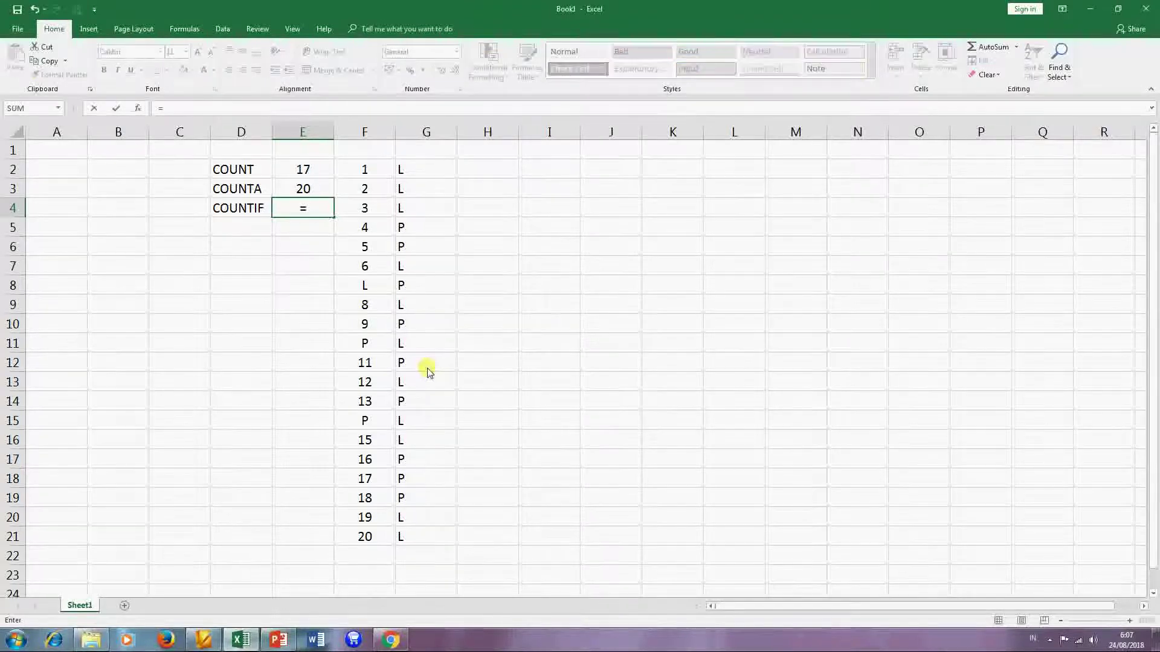
{"action": "type", "text": "C"}
{"action": "type", "text": "OUNT"}
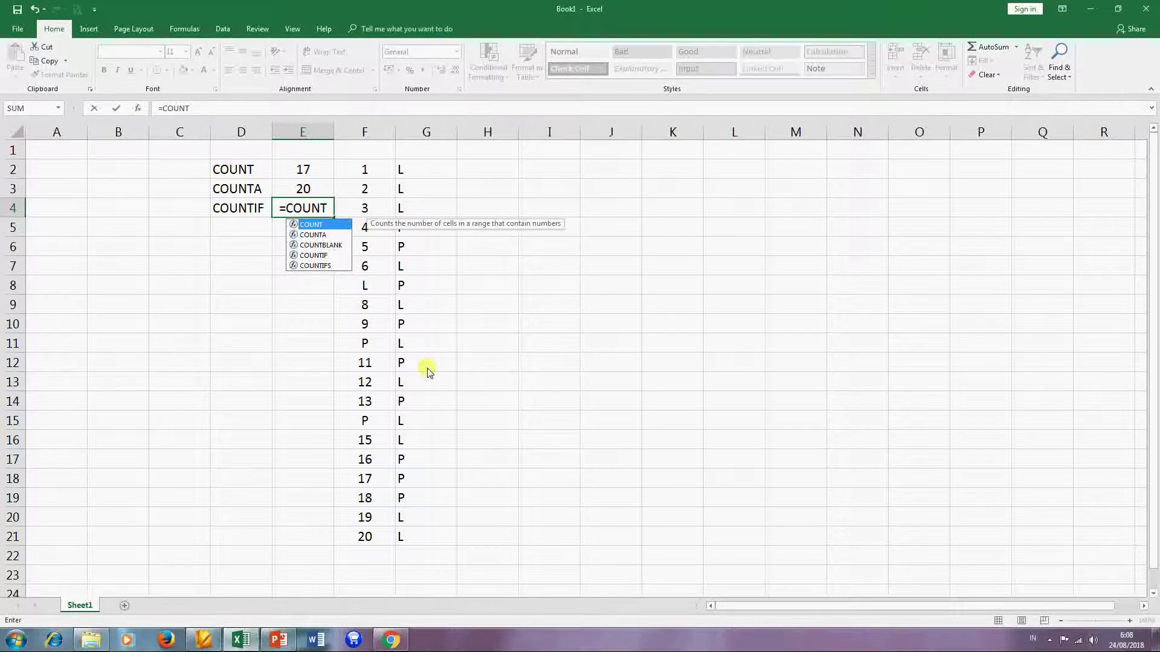
{"action": "type", "text": "IF("}
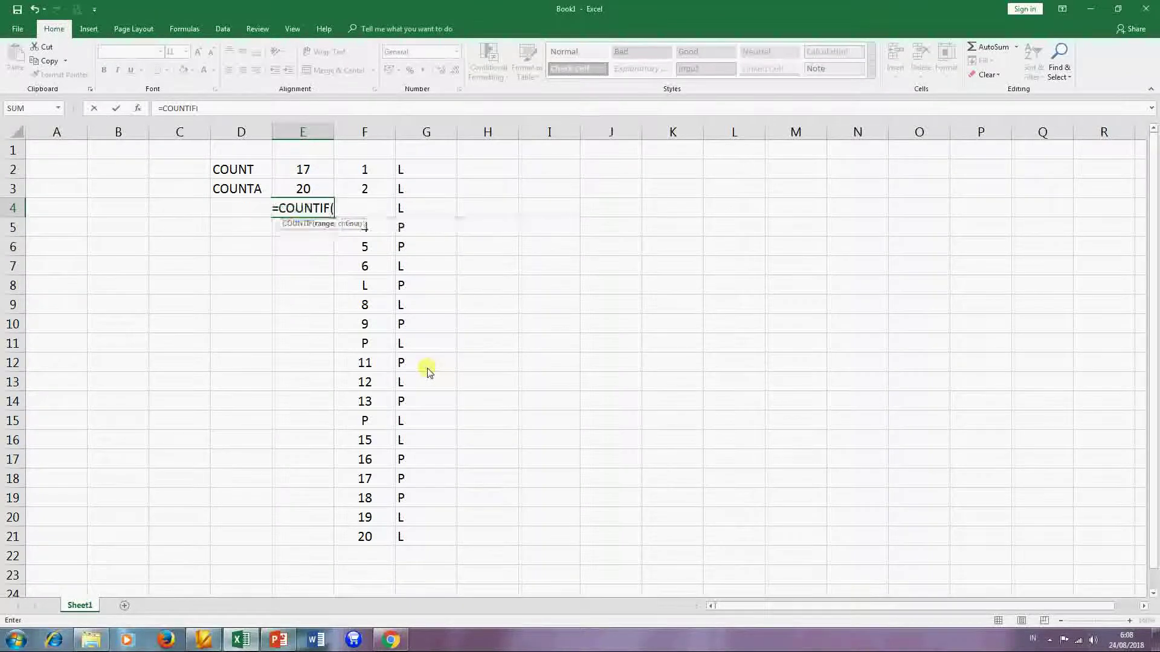
{"action": "left_click", "coordinate": [408, 167]}
{"action": "left_click_drag", "start_coordinate": [409, 169], "coordinate": [429, 537]}
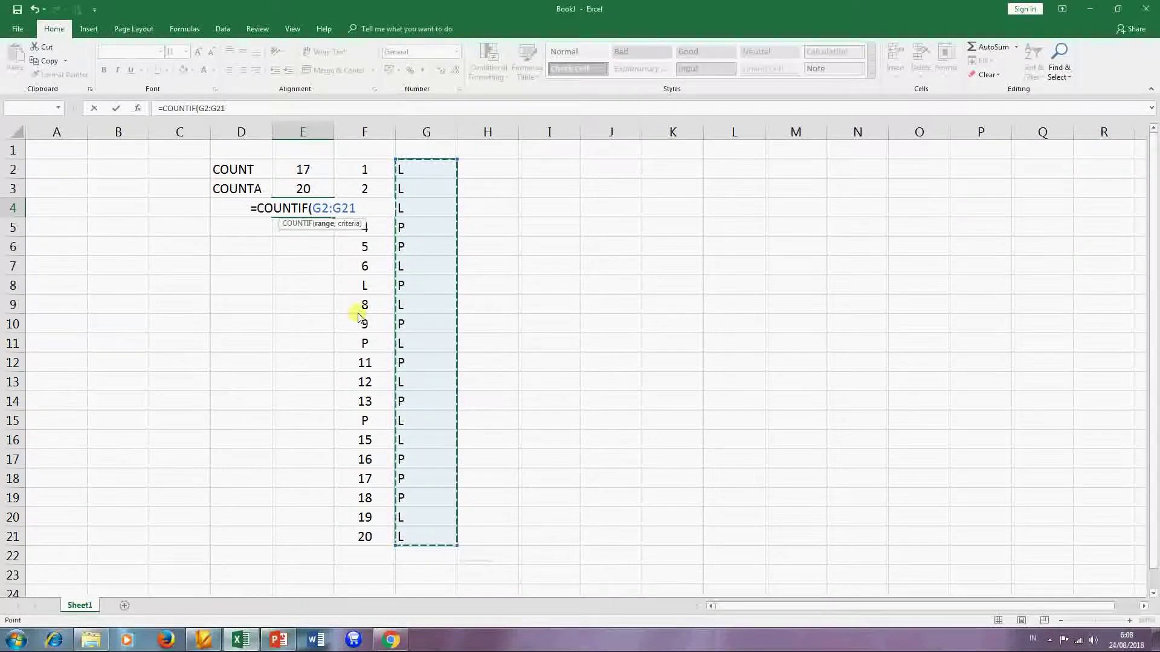
{"action": "type", "text": ";"}
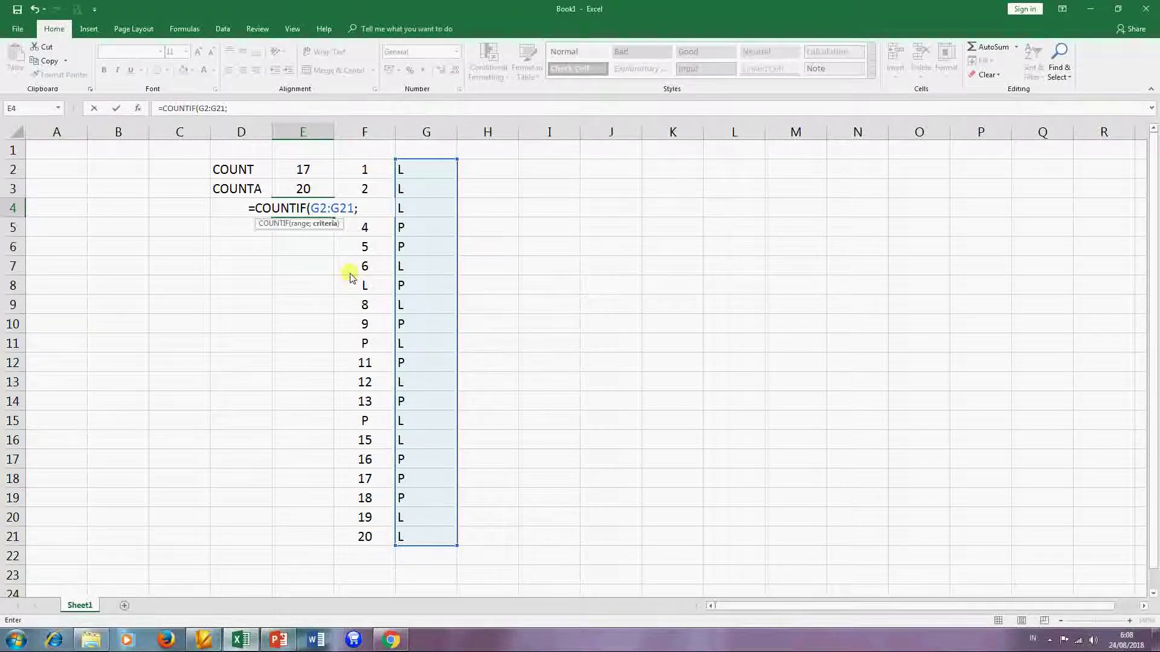
{"action": "type", "text": "\"L"}
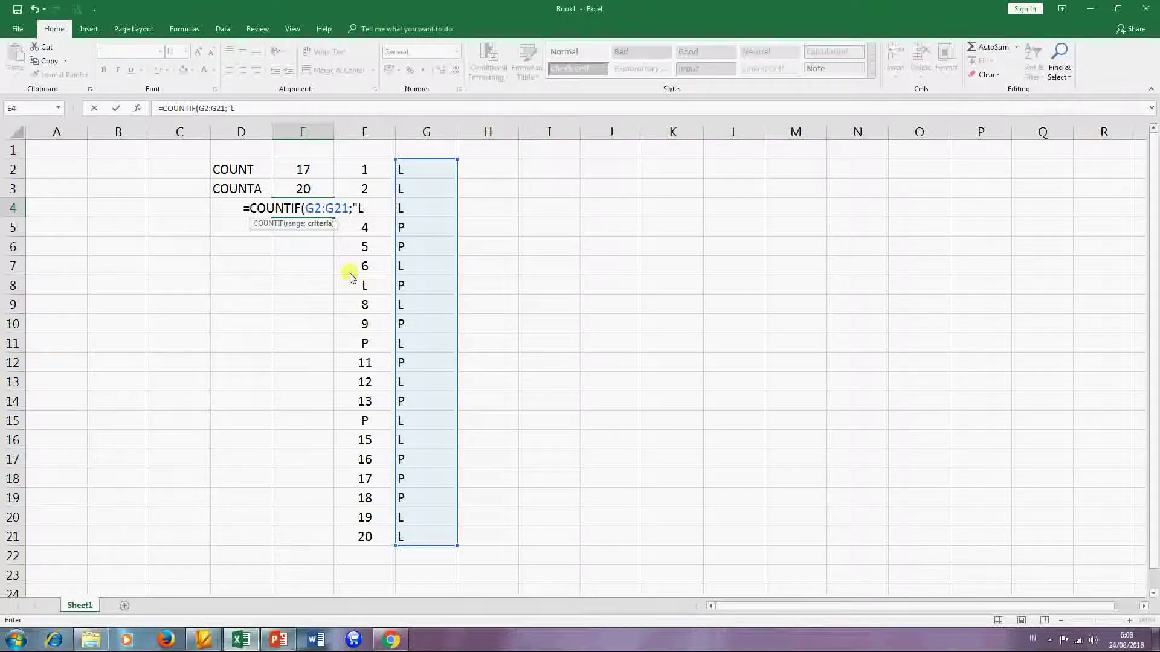
{"action": "type", "text": "\")"}
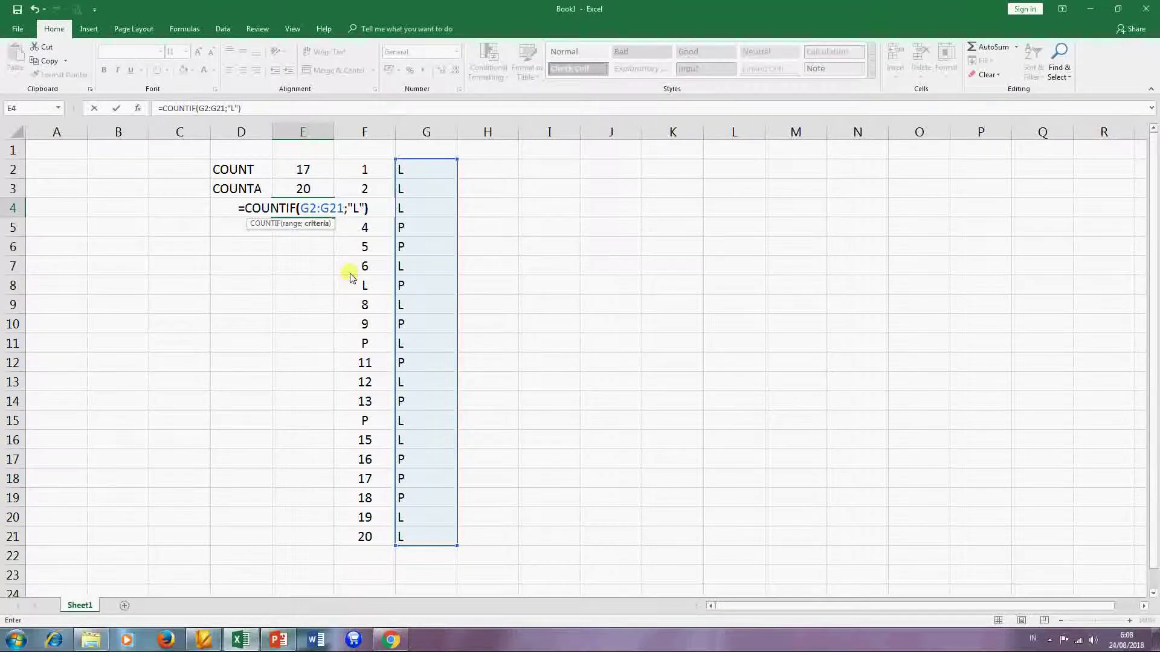
{"action": "key", "text": "Return"}
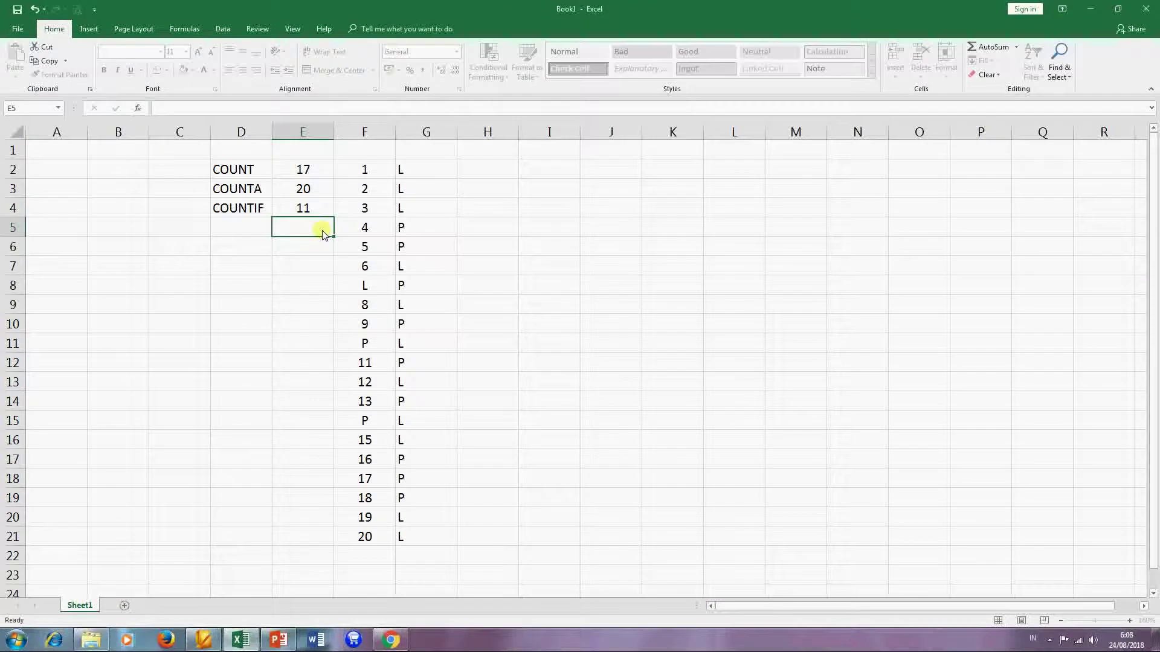
{"action": "left_click", "coordinate": [331, 208]}
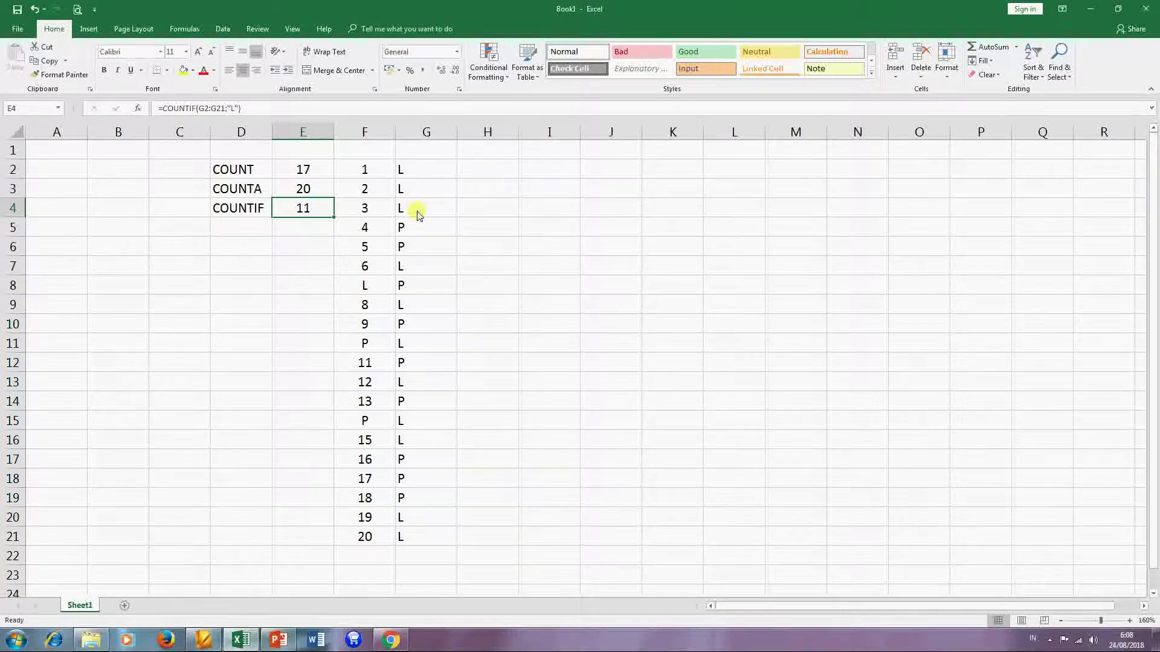
{"action": "left_click", "coordinate": [301, 216]}
- Enter =COUNTIF(G2:G21;"P") in E5, which returns 9
{"action": "left_click", "coordinate": [311, 227]}
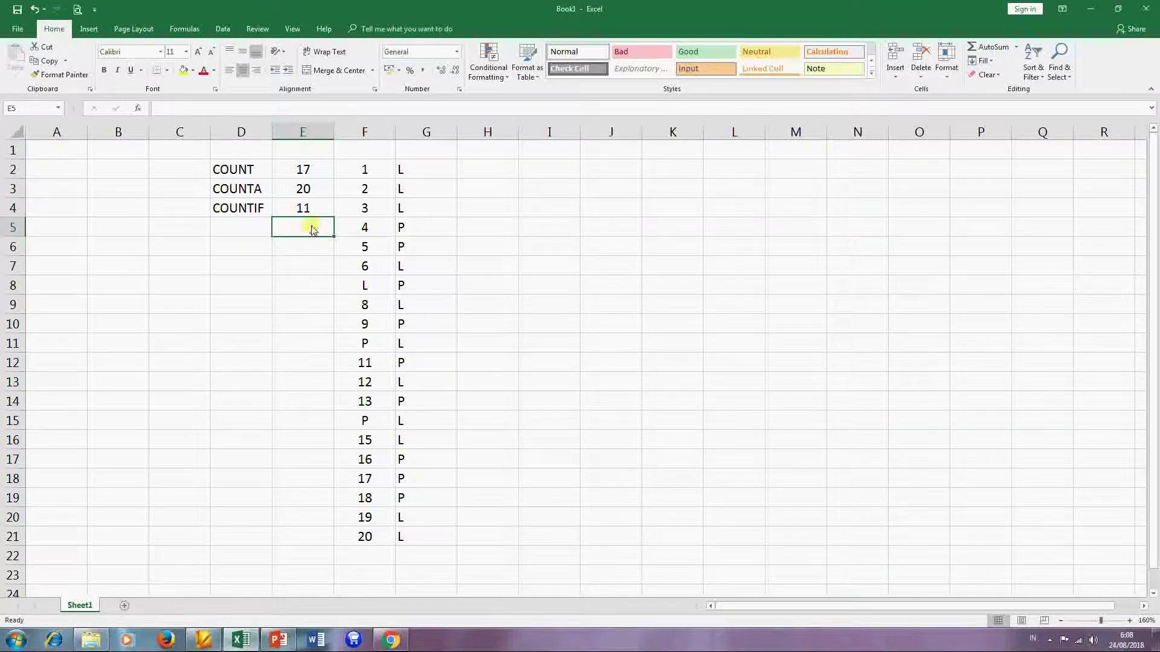
{"action": "type", "text": "="}
{"action": "type", "text": "C"}
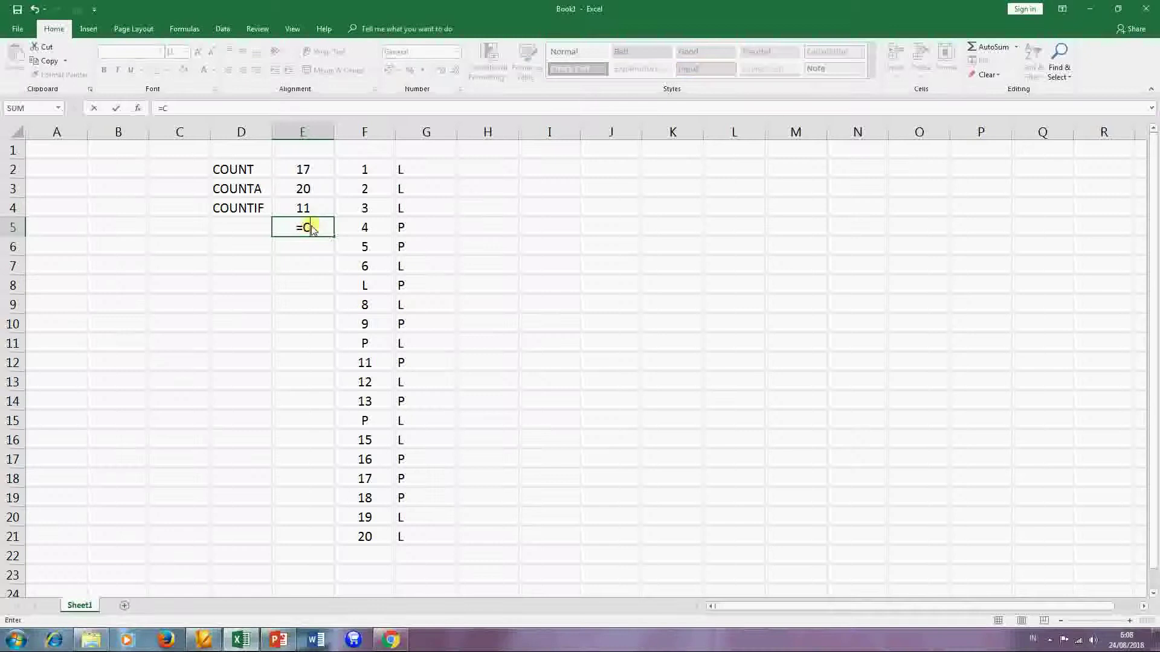
{"action": "type", "text": "O"}
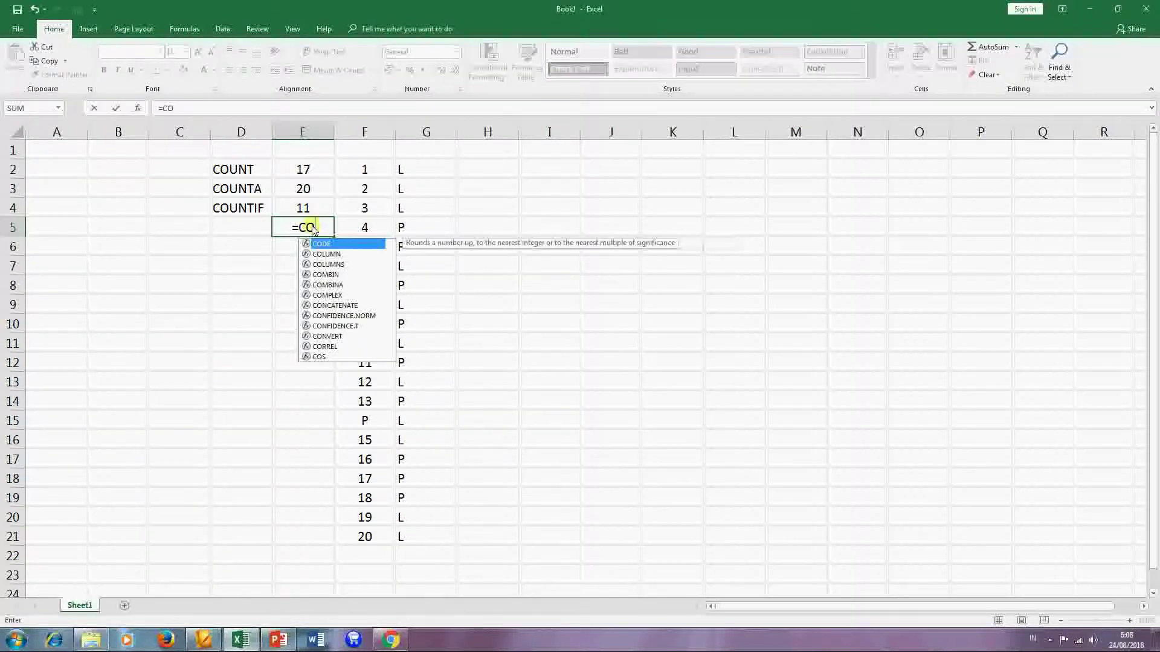
{"action": "type", "text": "UNT"}
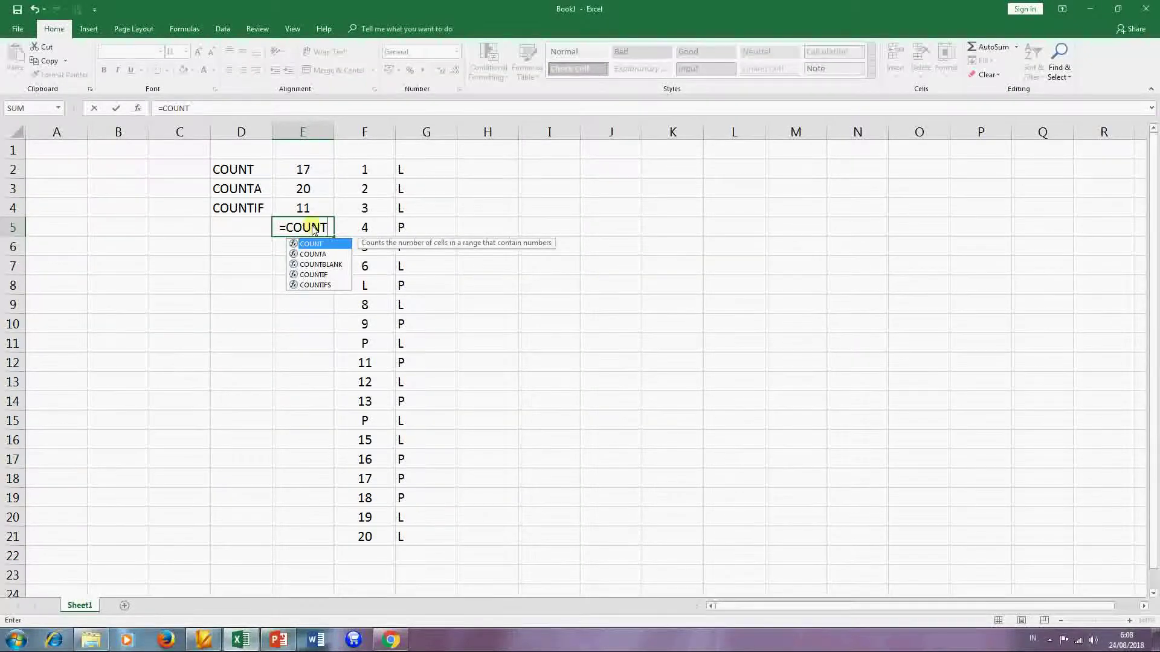
{"action": "type", "text": "IF"}
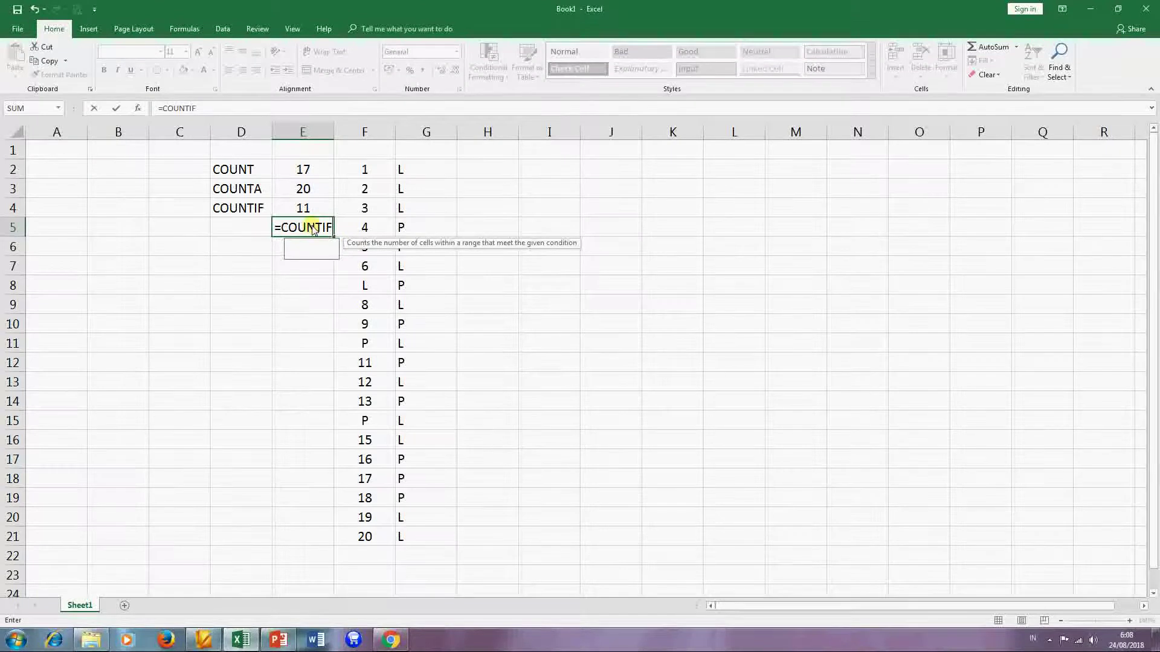
{"action": "type", "text": "("}
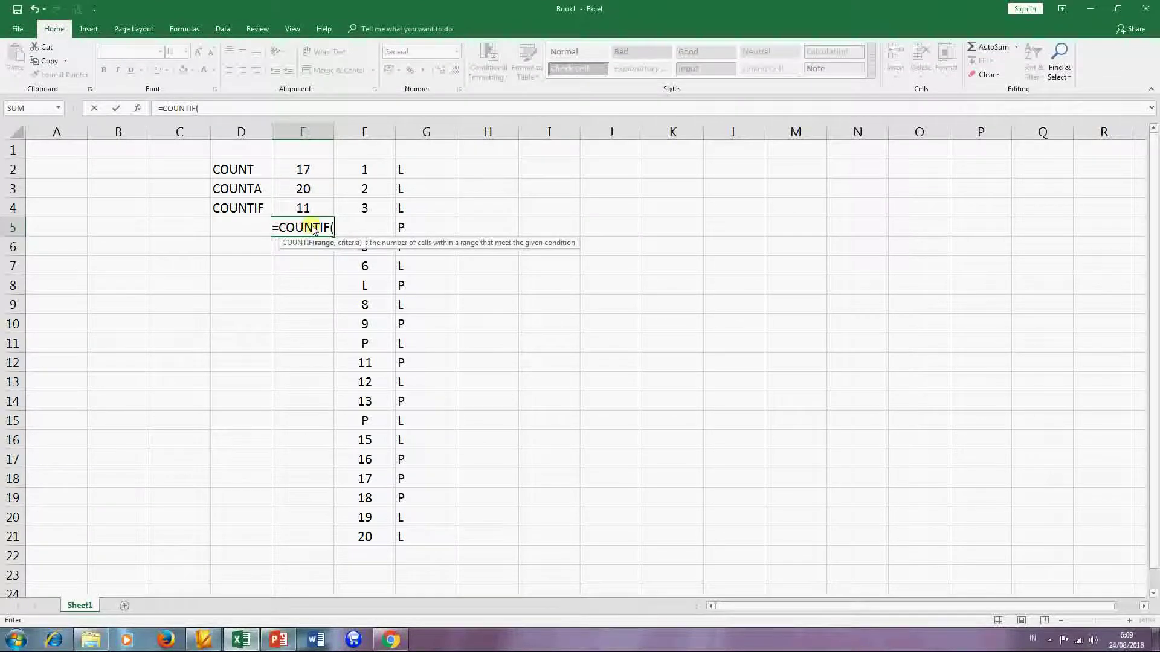
{"action": "left_click", "coordinate": [429, 365]}
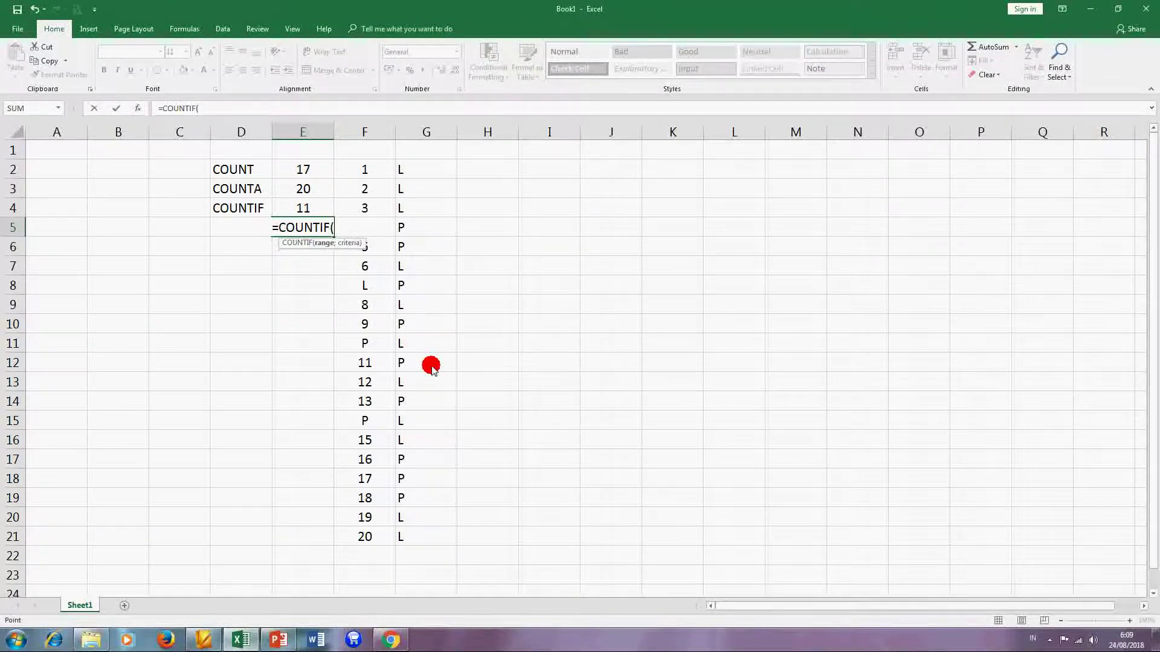
{"action": "left_click_drag", "start_coordinate": [426, 170], "coordinate": [423, 537]}
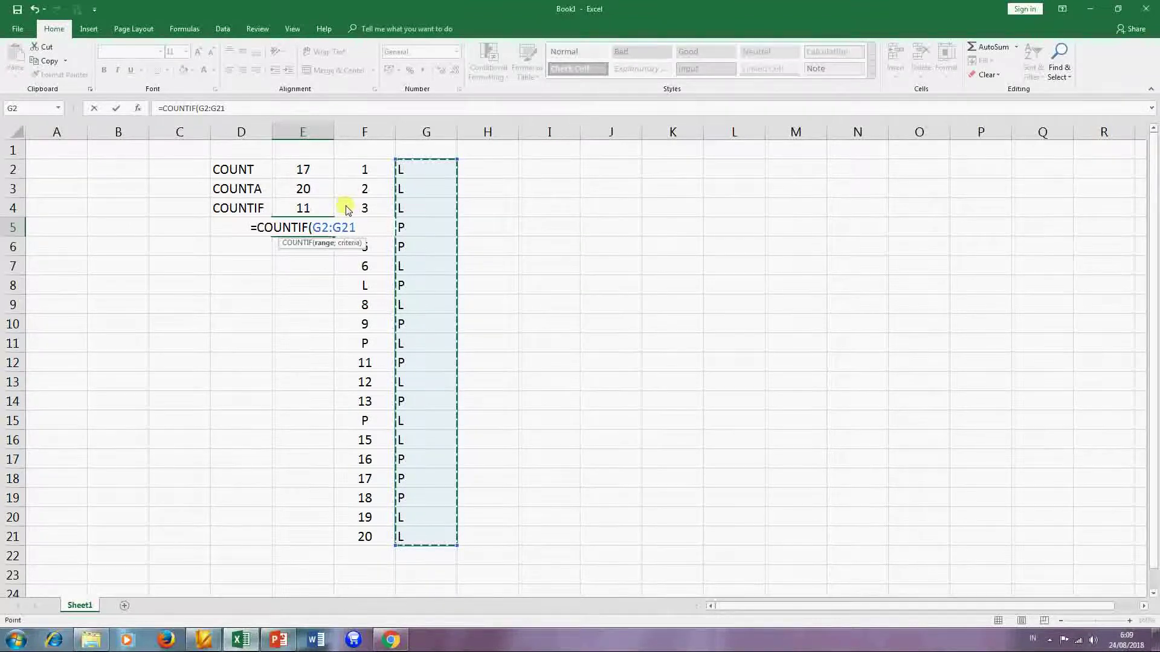
{"action": "type", "text": ";\""}
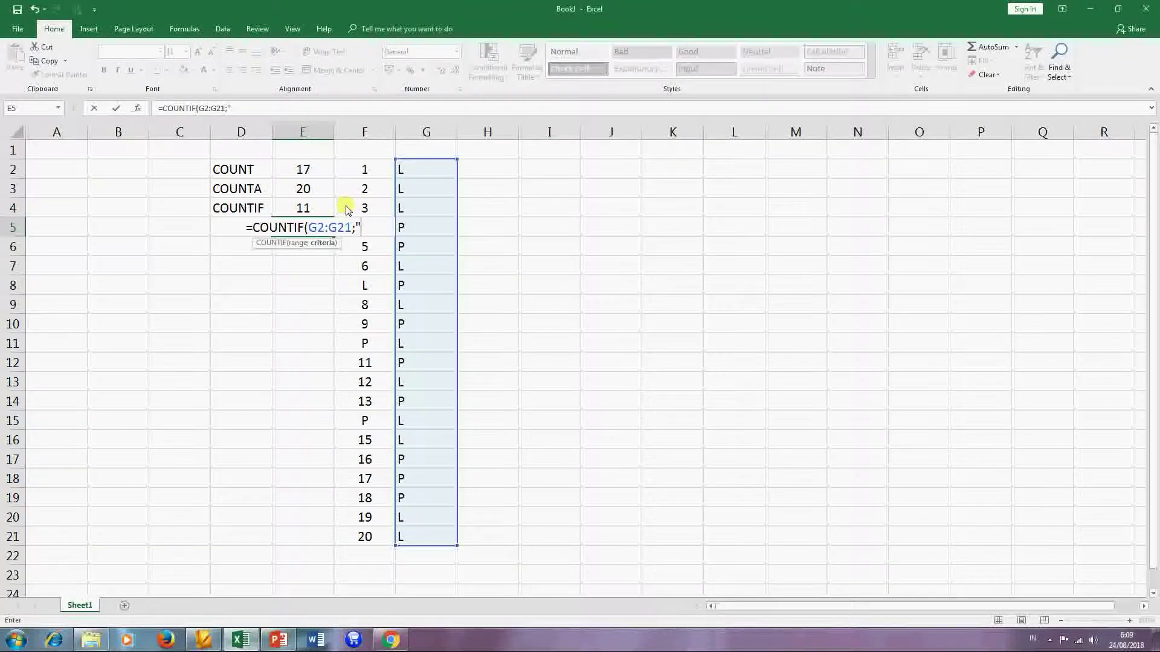
{"action": "type", "text": "P"}
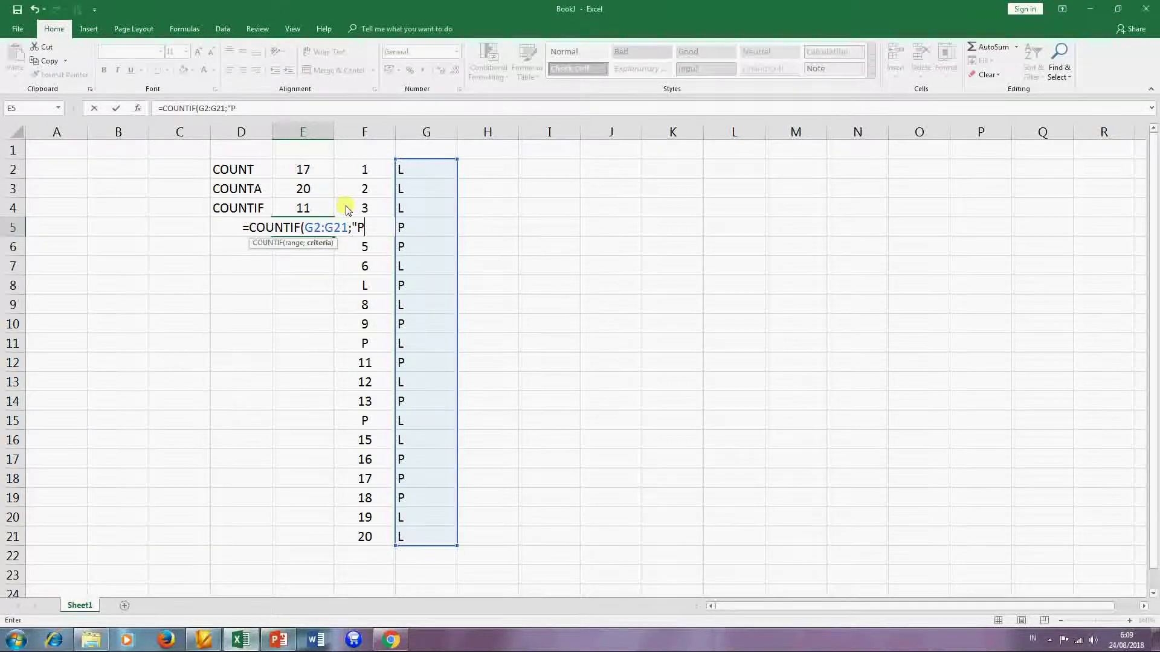
{"action": "type", "text": "\")"}
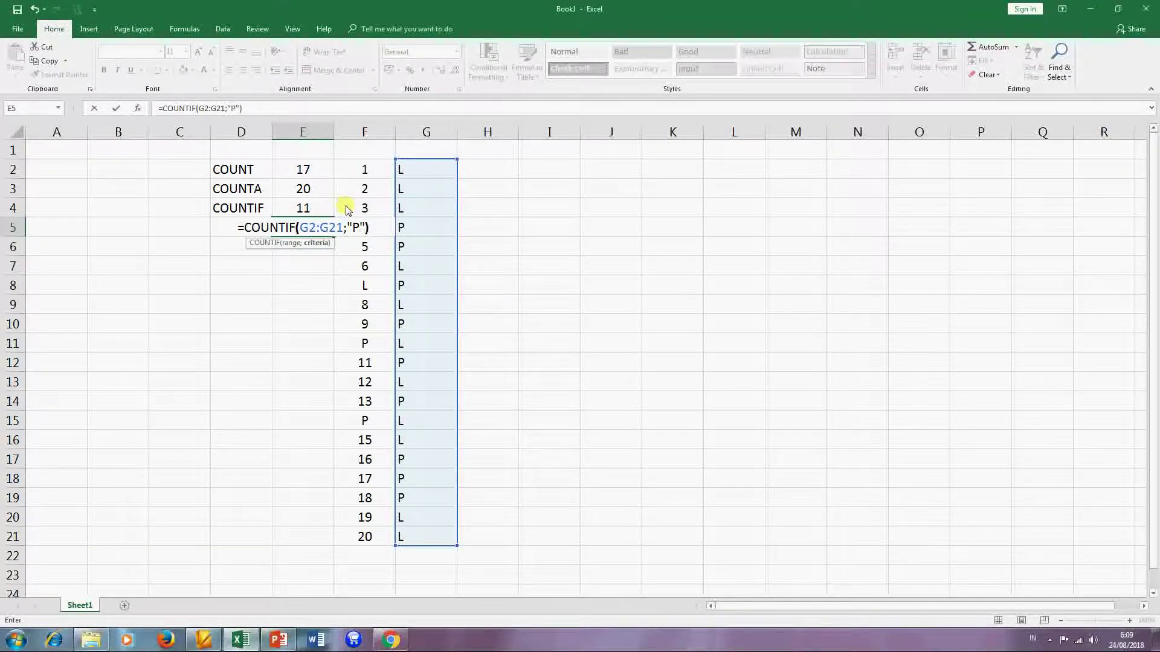
{"action": "key", "text": "Return"}
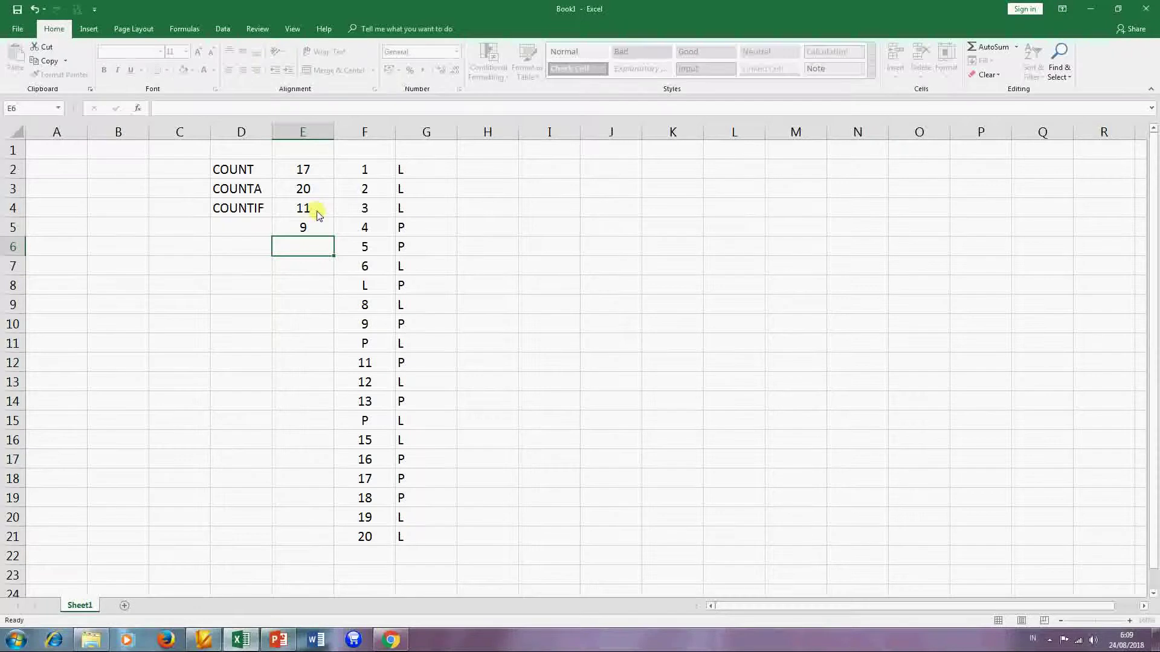
{"action": "left_click", "coordinate": [311, 213]}
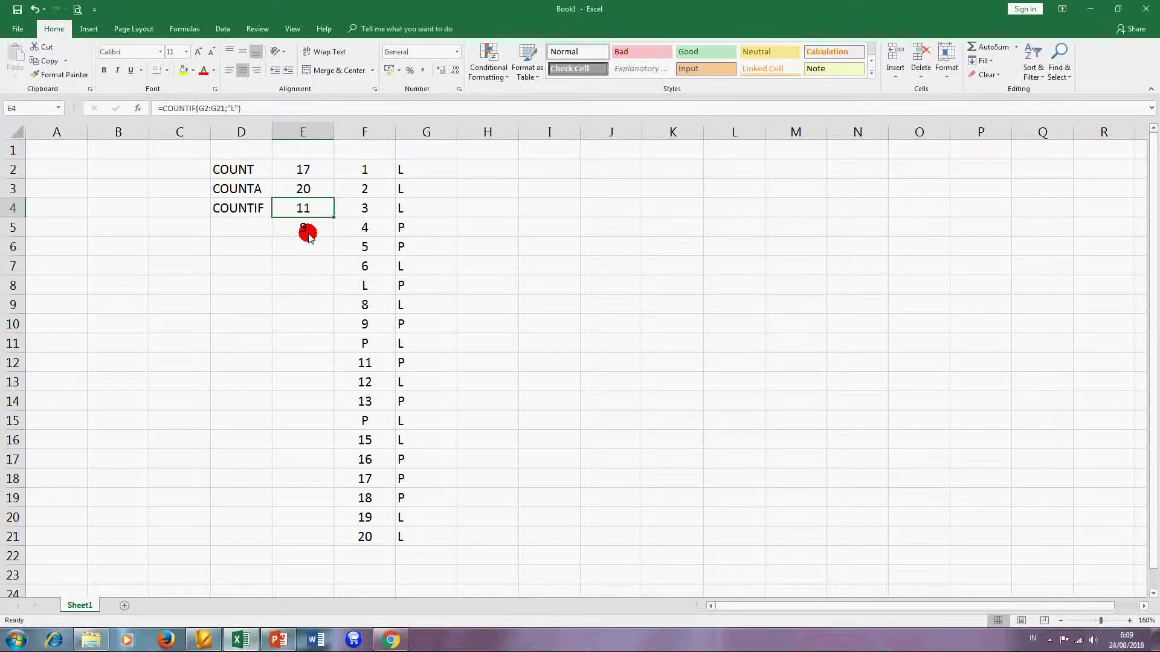
{"action": "key", "text": "Down"}
{"action": "key", "text": "Down"}
{"action": "key", "text": "Down"}
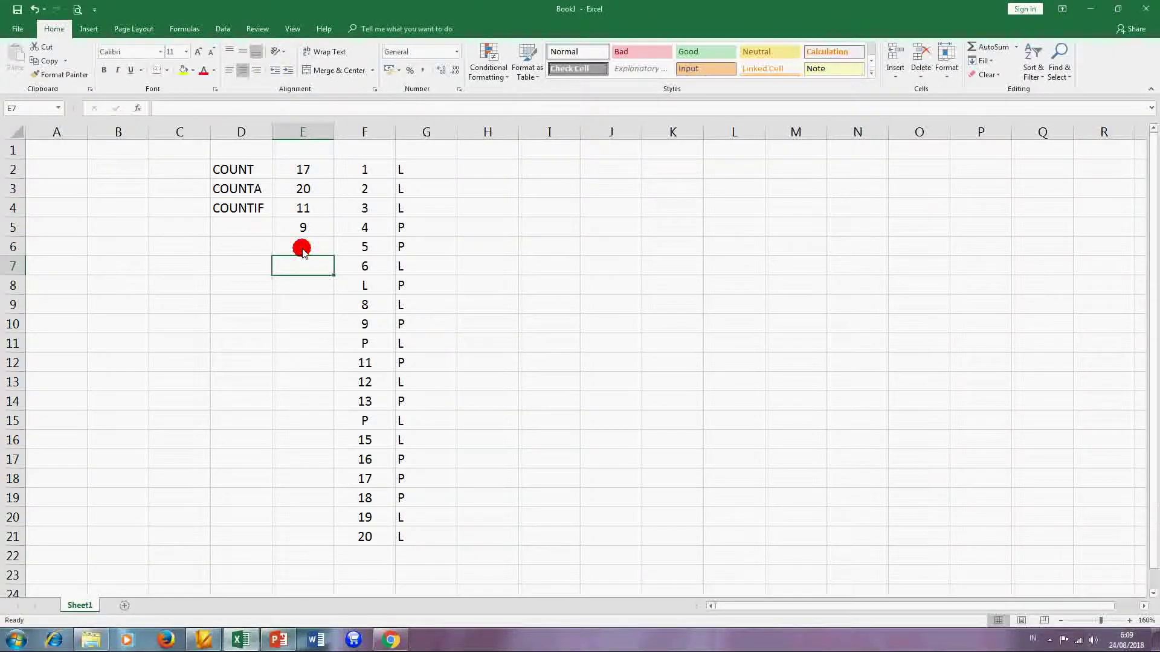
{"action": "left_click", "coordinate": [302, 248]}
{"action": "type", "text": "="}
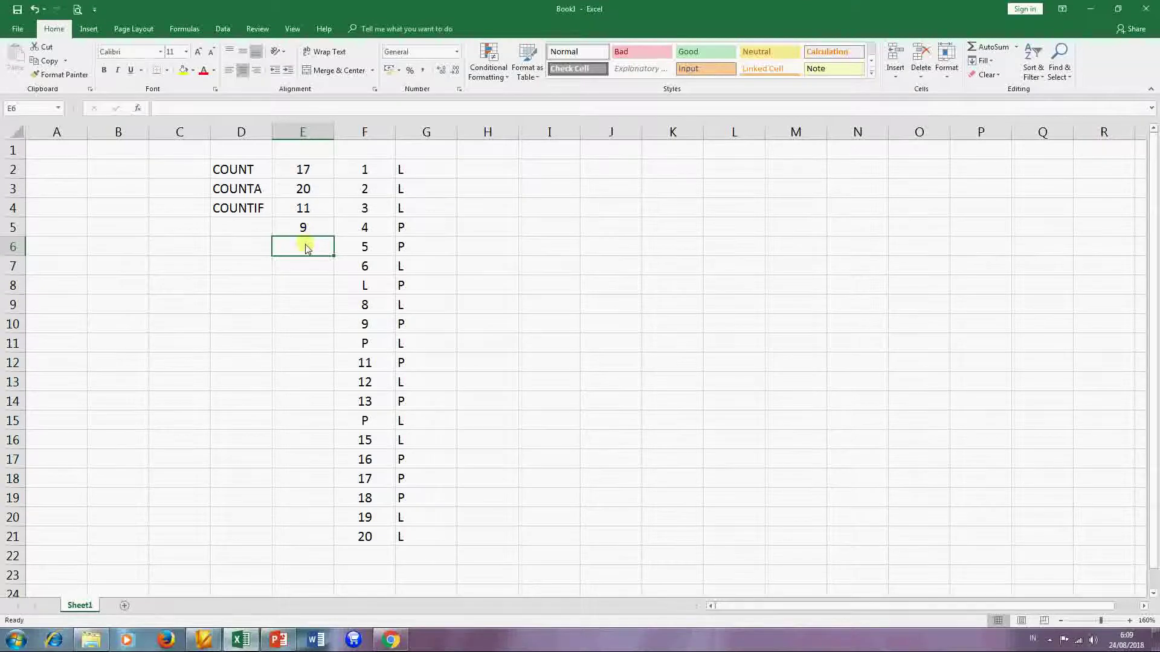
- Total the L and P counts with =E4+E5 in E6, giving 20
{"action": "left_click", "coordinate": [306, 212]}
{"action": "type", "text": "+"}
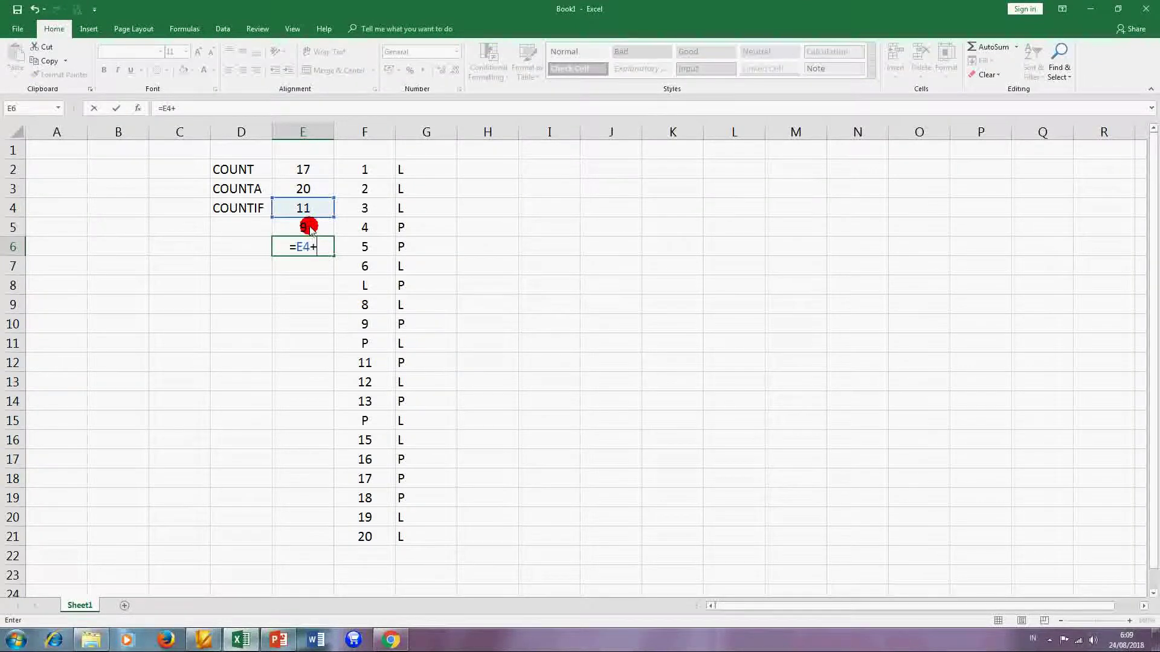
{"action": "left_click", "coordinate": [308, 227]}
{"action": "key", "text": "Return"}
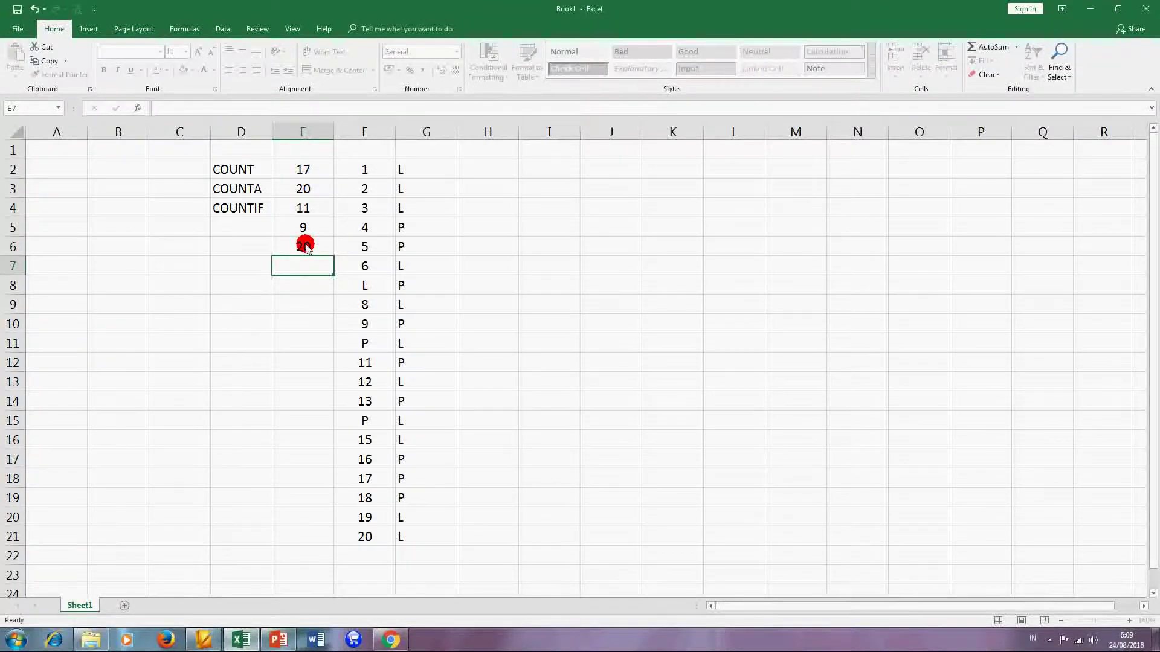
{"action": "left_click", "coordinate": [306, 246]}
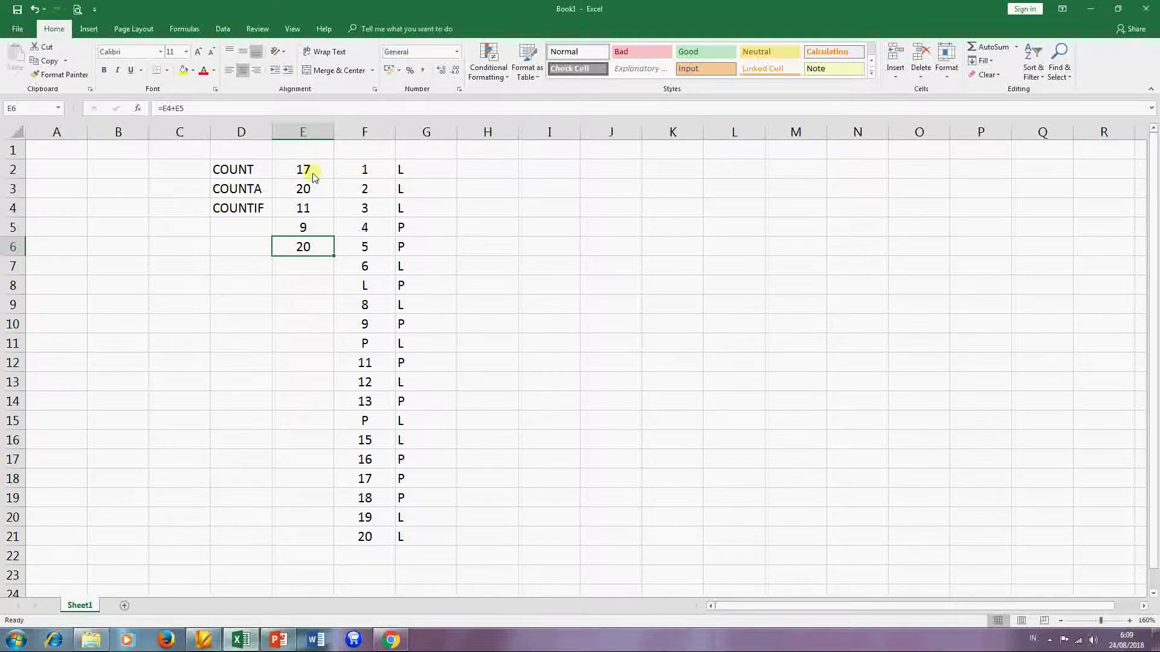
{"action": "left_click_drag", "start_coordinate": [237, 169], "coordinate": [238, 207]}
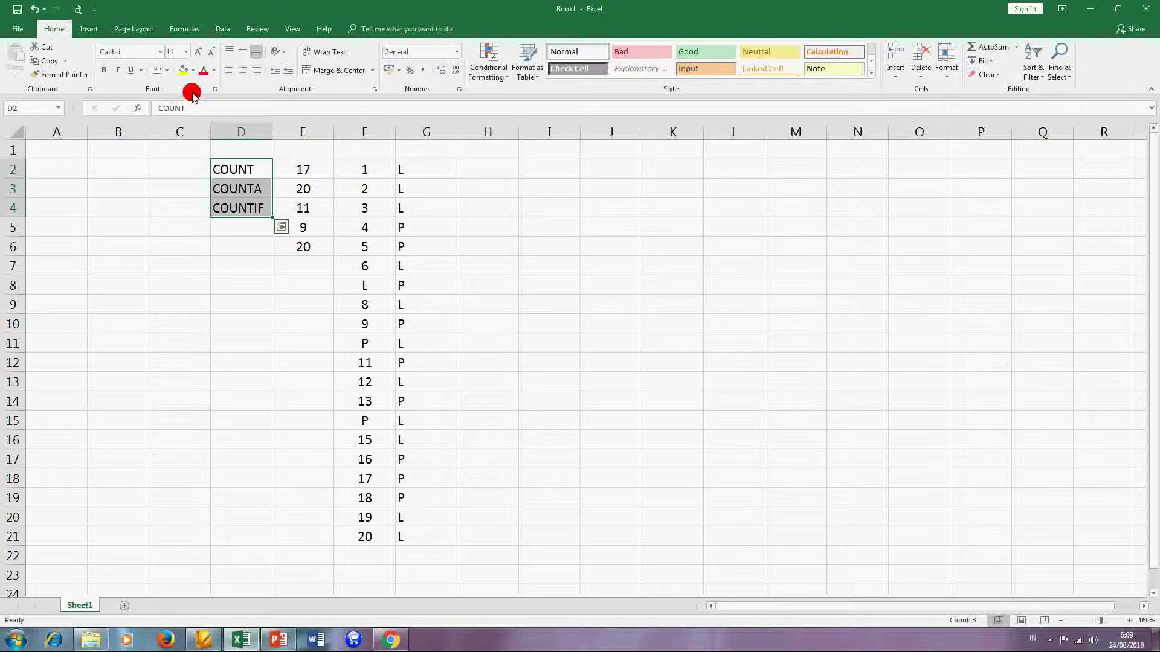
{"action": "left_click", "coordinate": [529, 219]}
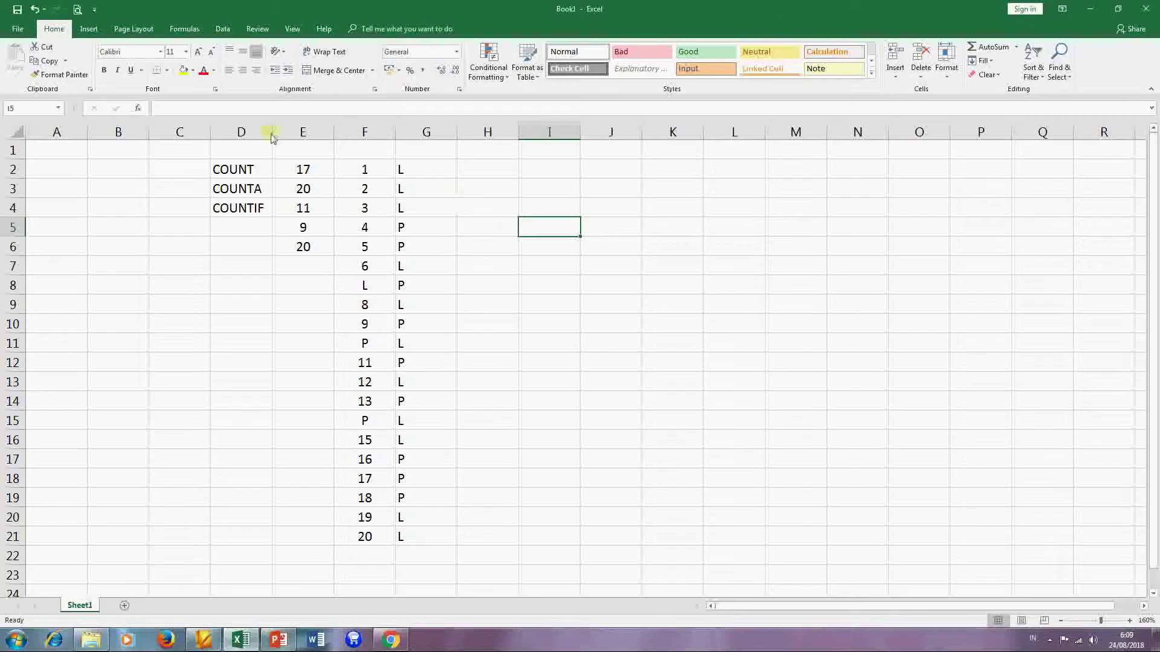
- Widen column D to fit its labels, then review the contents of D2, G2, F2 and E2
{"action": "left_click_drag", "start_coordinate": [272, 137], "coordinate": [301, 168]}
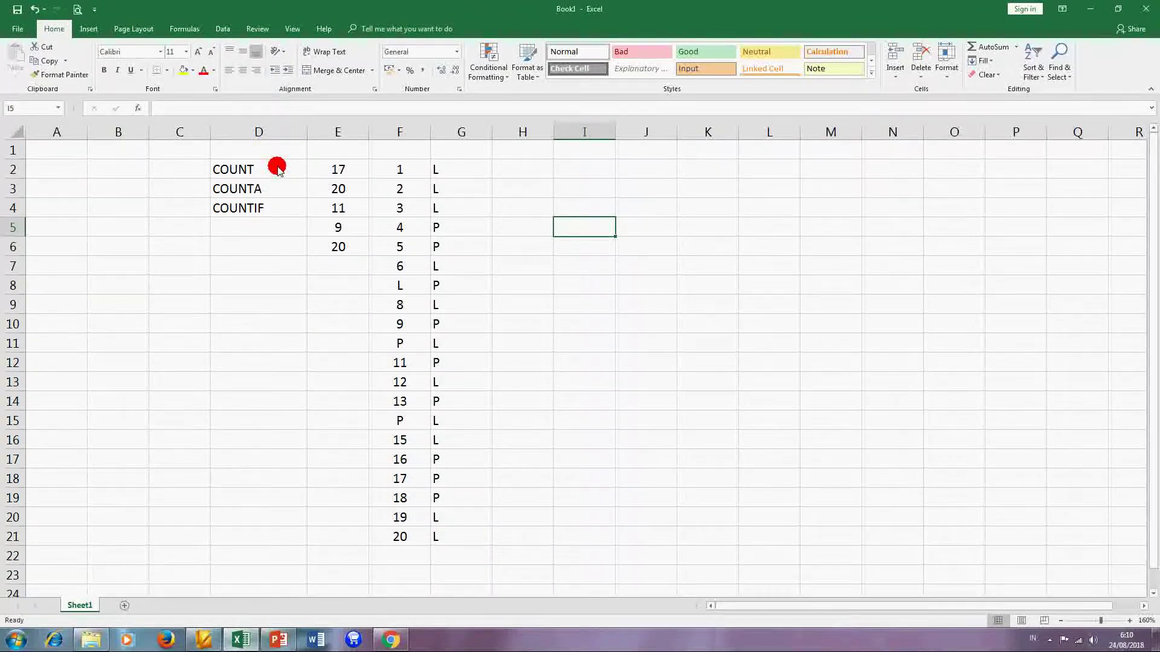
{"action": "left_click", "coordinate": [277, 168]}
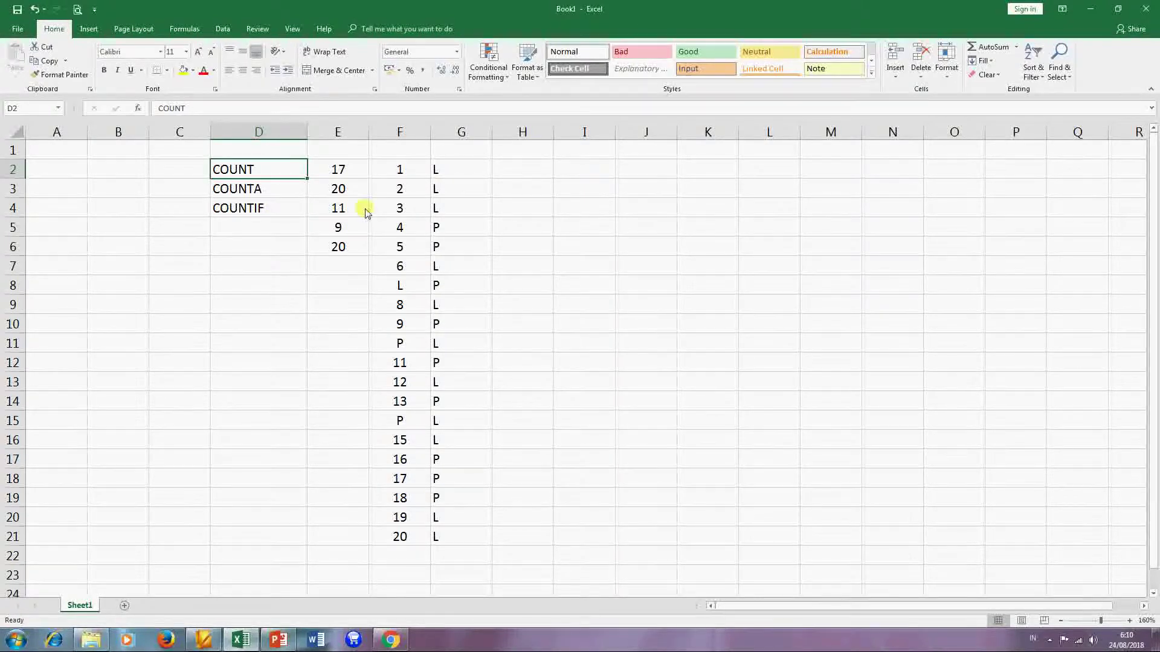
{"action": "left_click", "coordinate": [450, 178]}
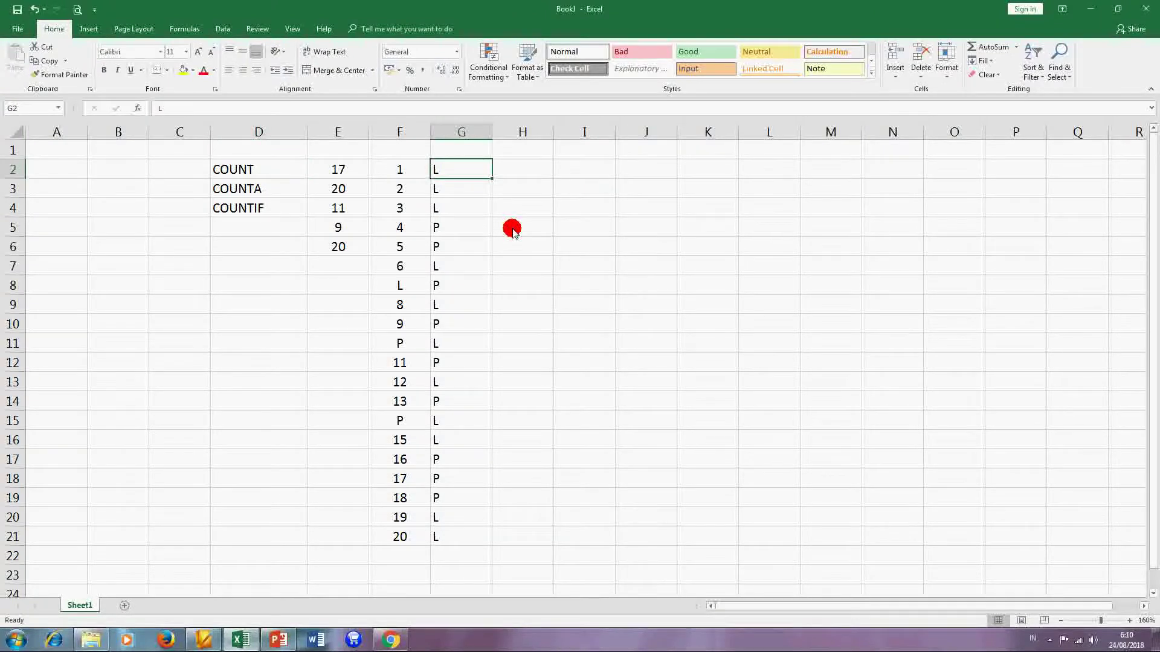
{"action": "left_click", "coordinate": [411, 173]}
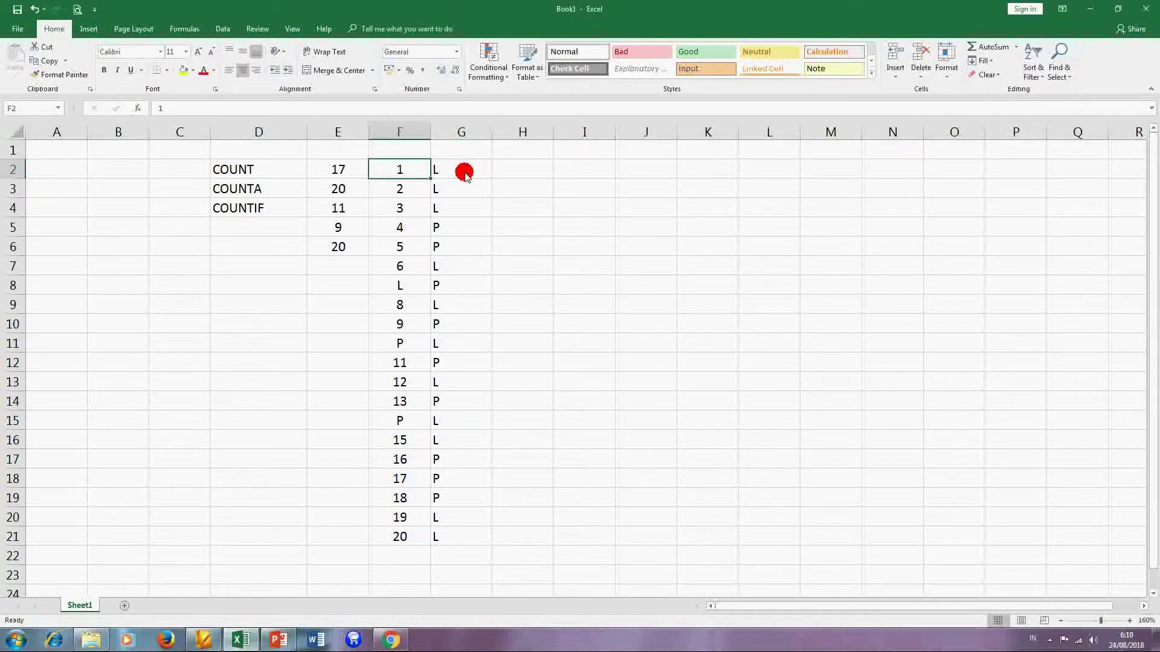
{"action": "left_click", "coordinate": [365, 172]}
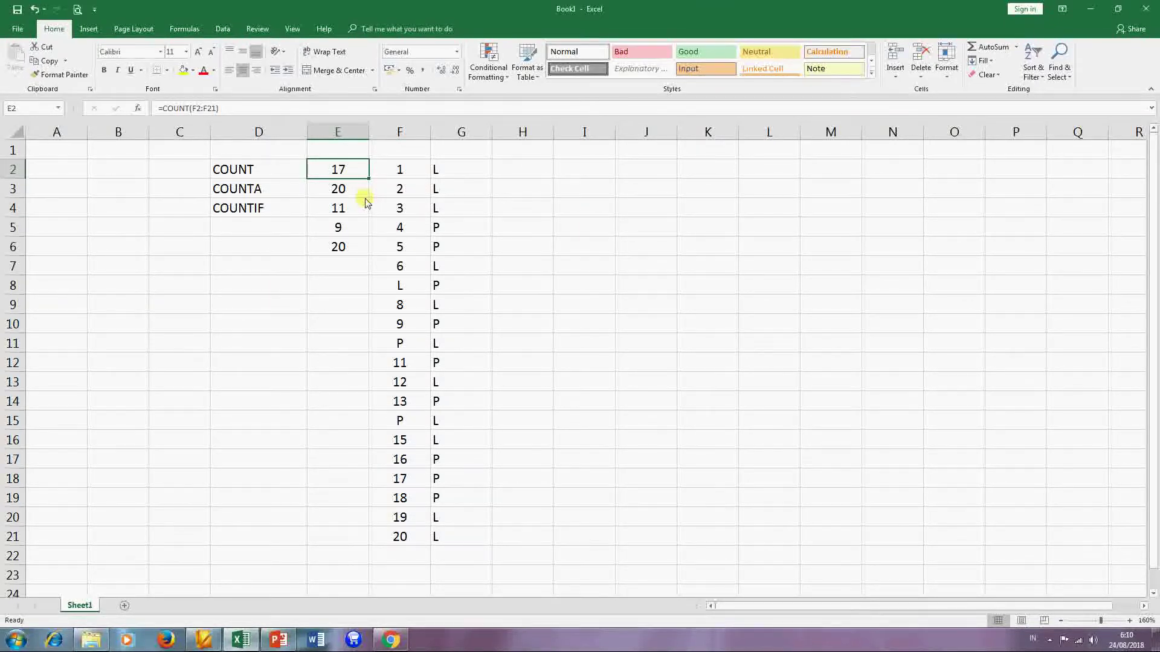
- Center-align the L and P letters in G2:G21, then reselect G2
{"action": "left_click", "coordinate": [453, 270]}
{"action": "left_click_drag", "start_coordinate": [453, 270], "coordinate": [451, 530]}
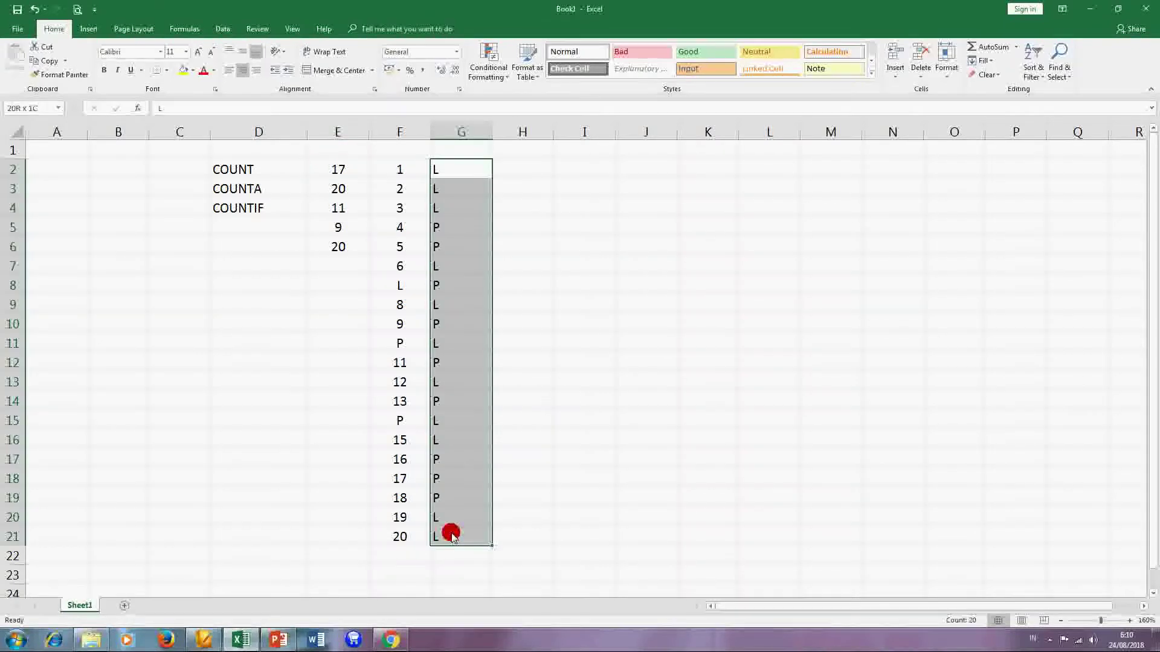
{"action": "left_click", "coordinate": [243, 70]}
{"action": "left_click", "coordinate": [488, 169]}
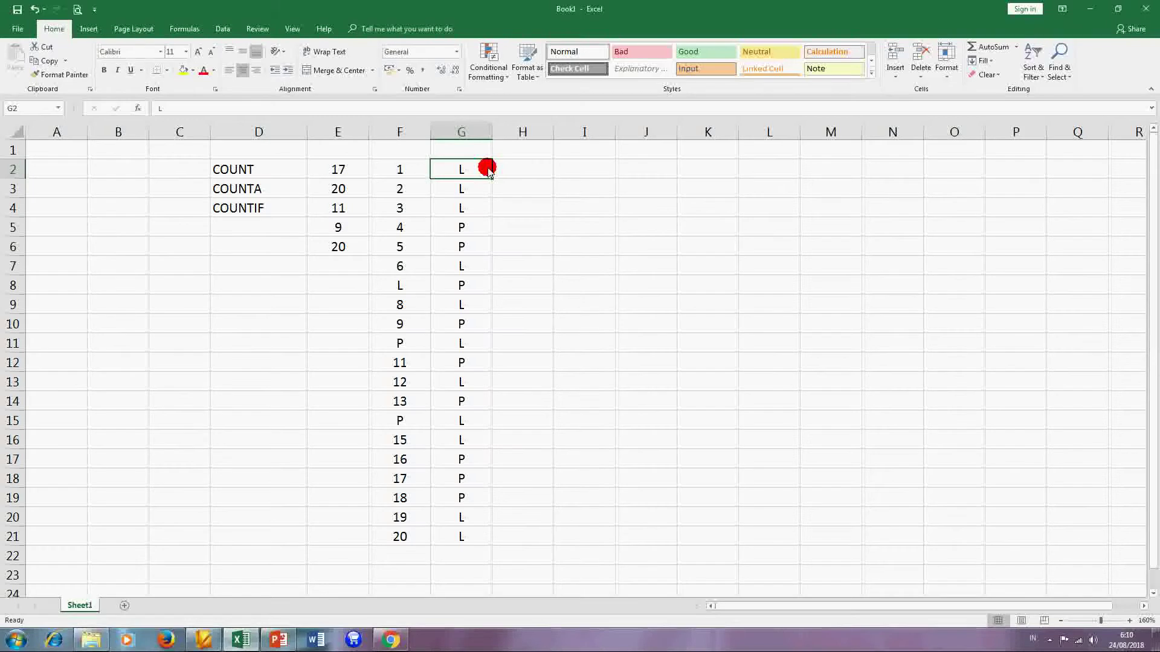